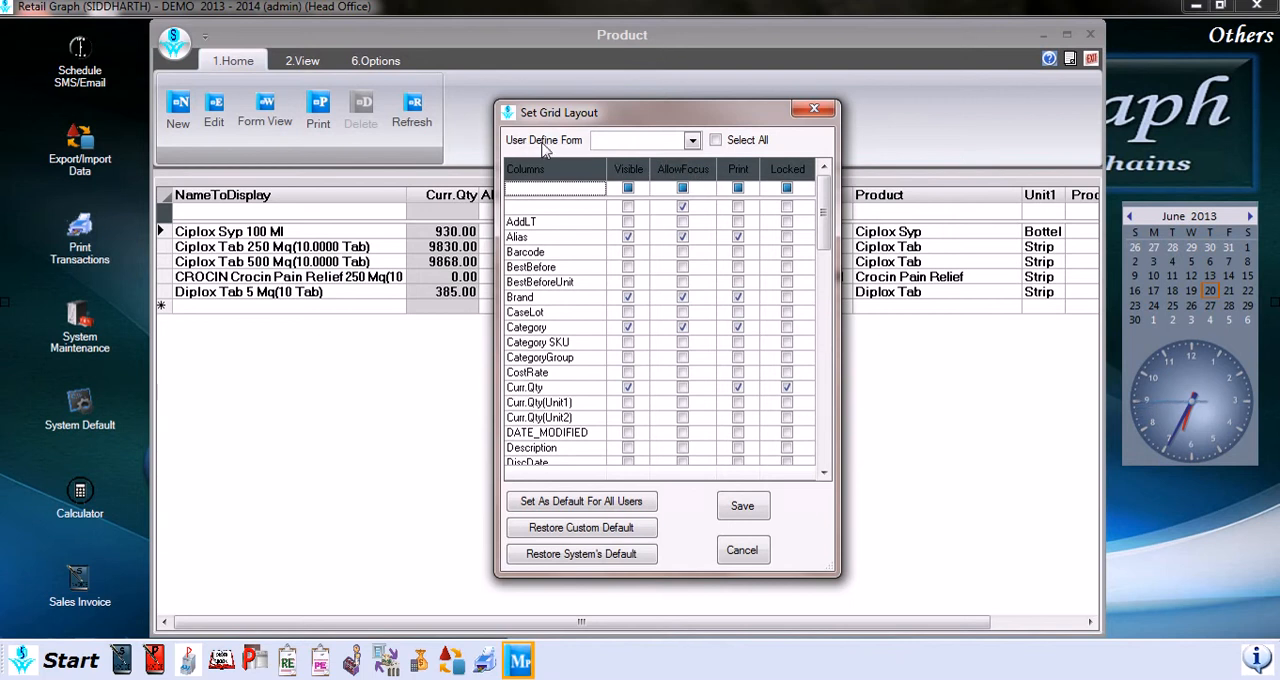
Step: View the User Define Form choices in the grid layout settings, and close the settings without saving
click(690, 141)
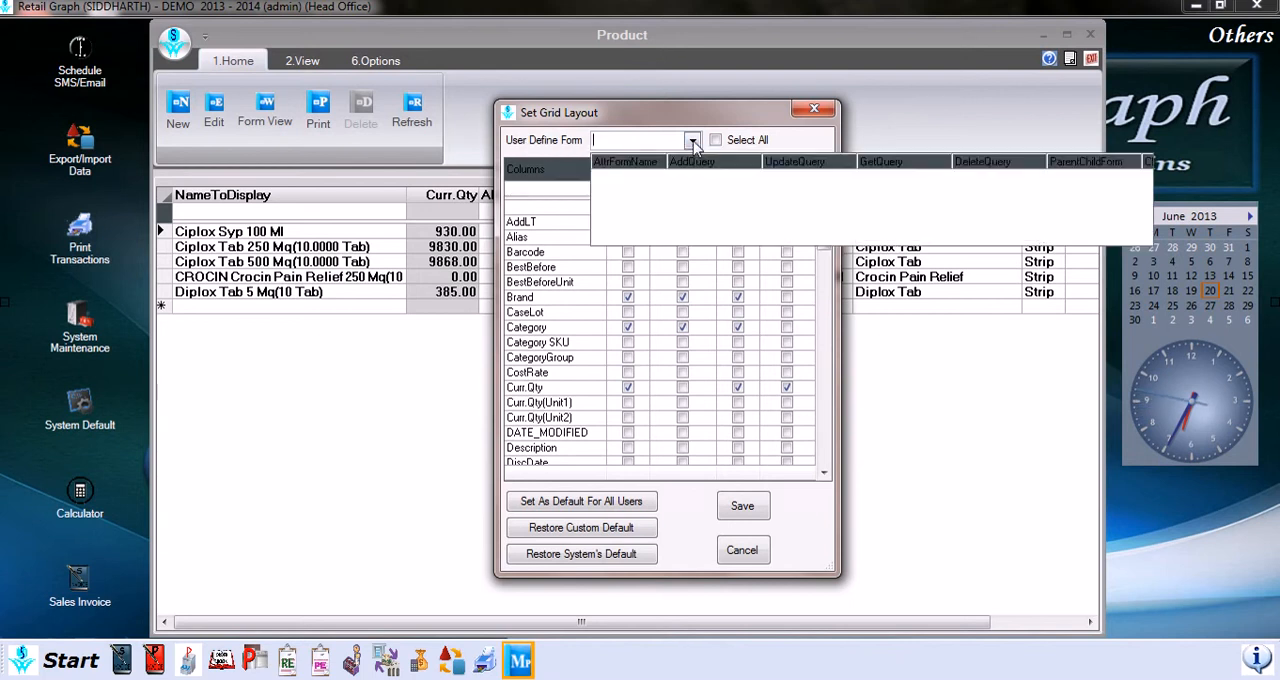
click(690, 141)
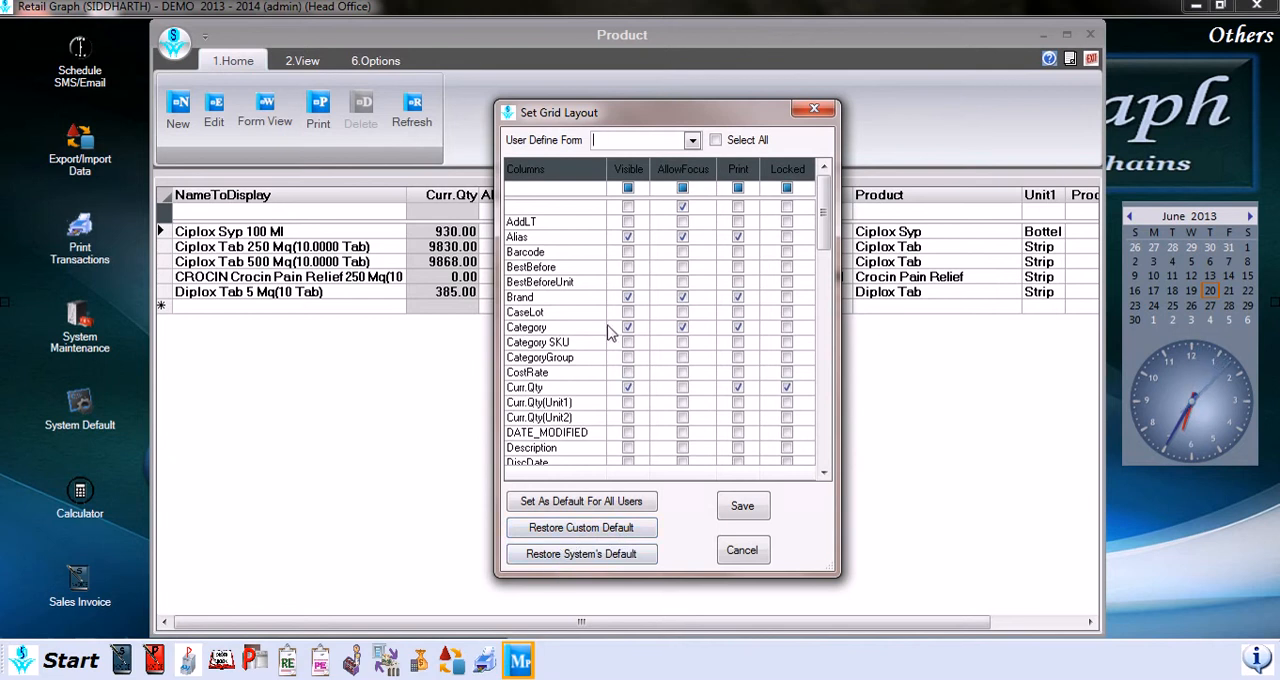
click(765, 555)
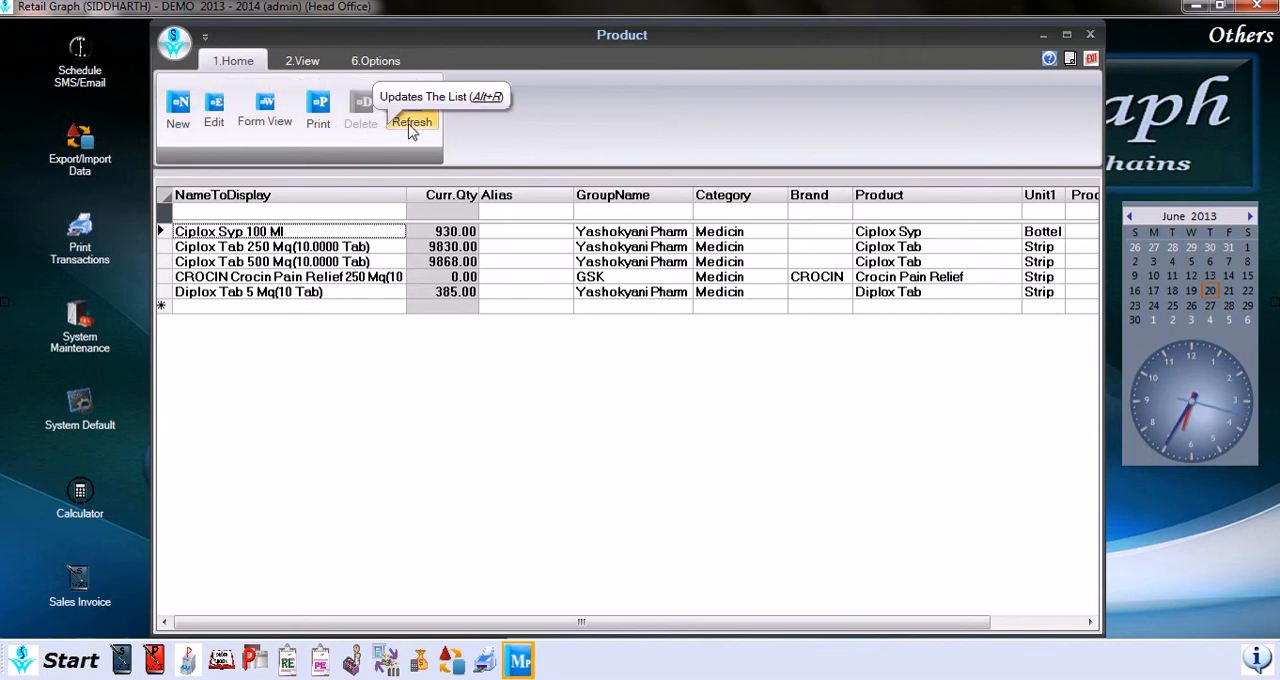
Step: Start a new product record, and view the blank Marketing Group form for new entries, closing it without saving
click(190, 124)
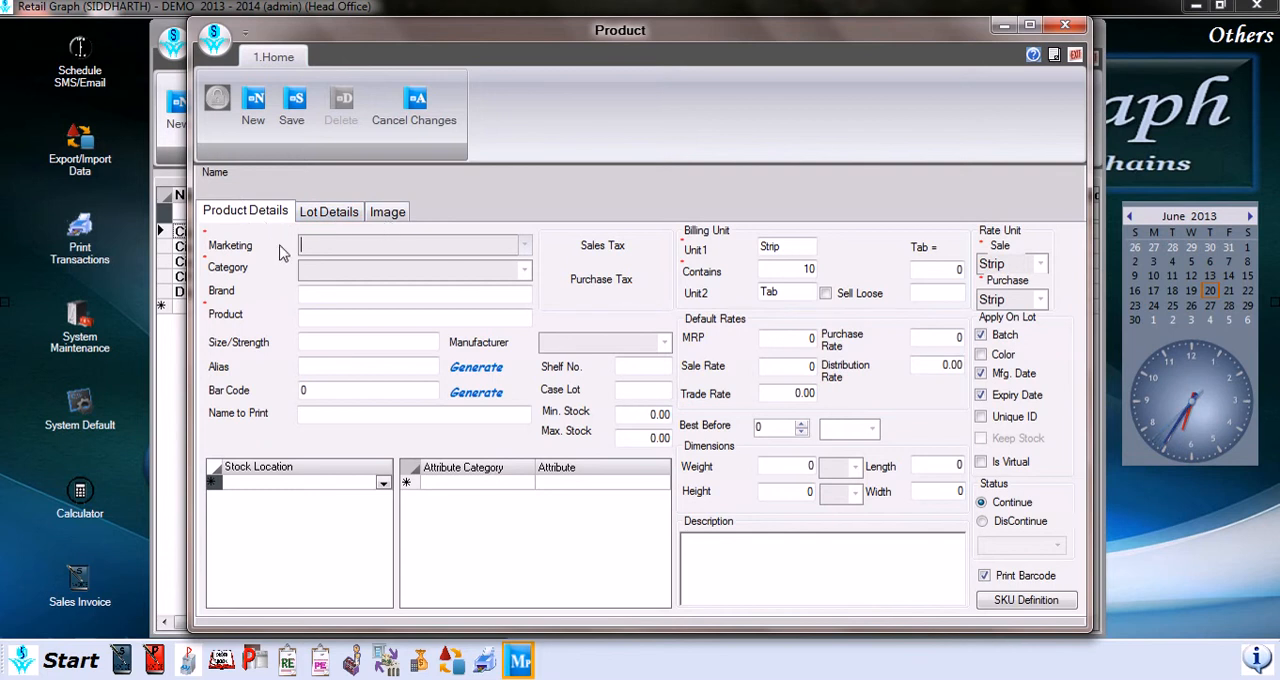
click(521, 249)
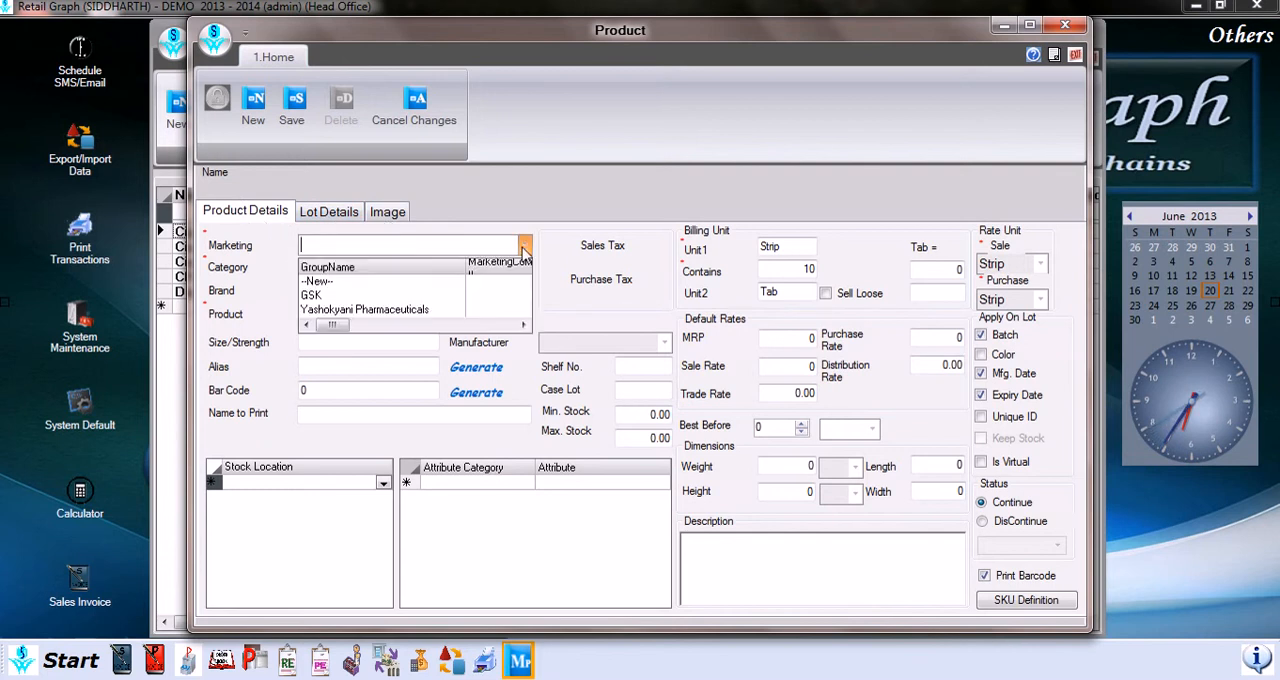
click(366, 284)
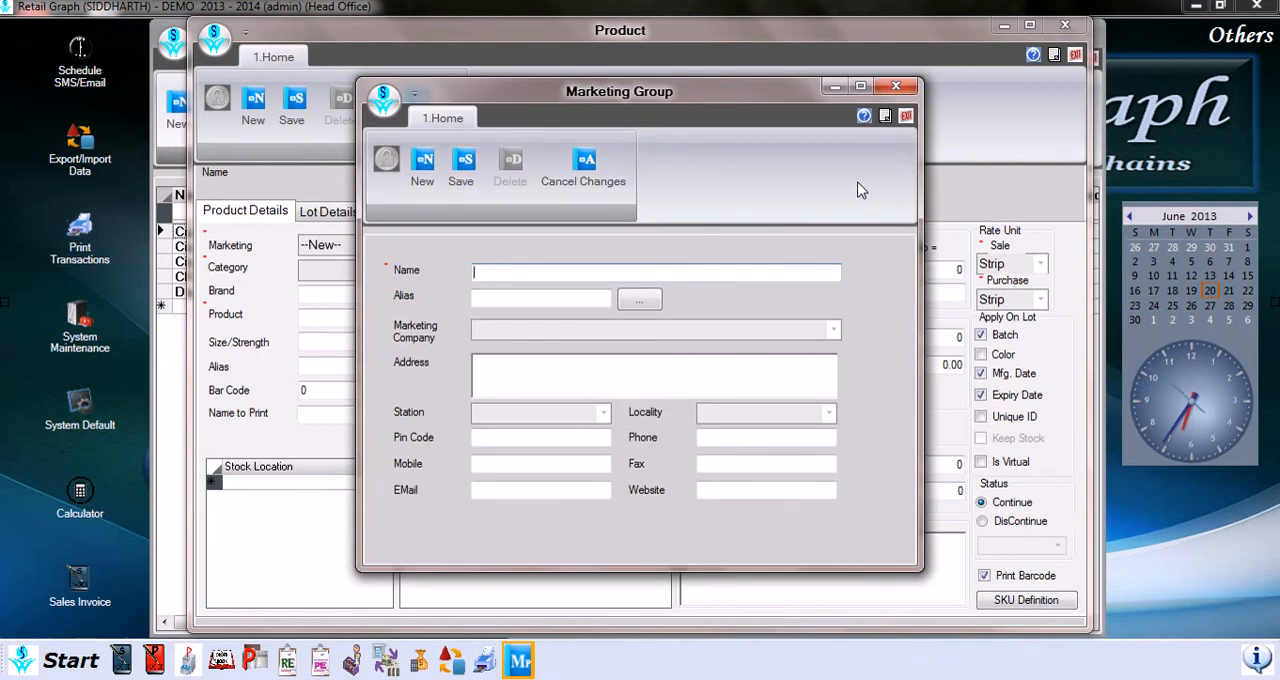
click(905, 117)
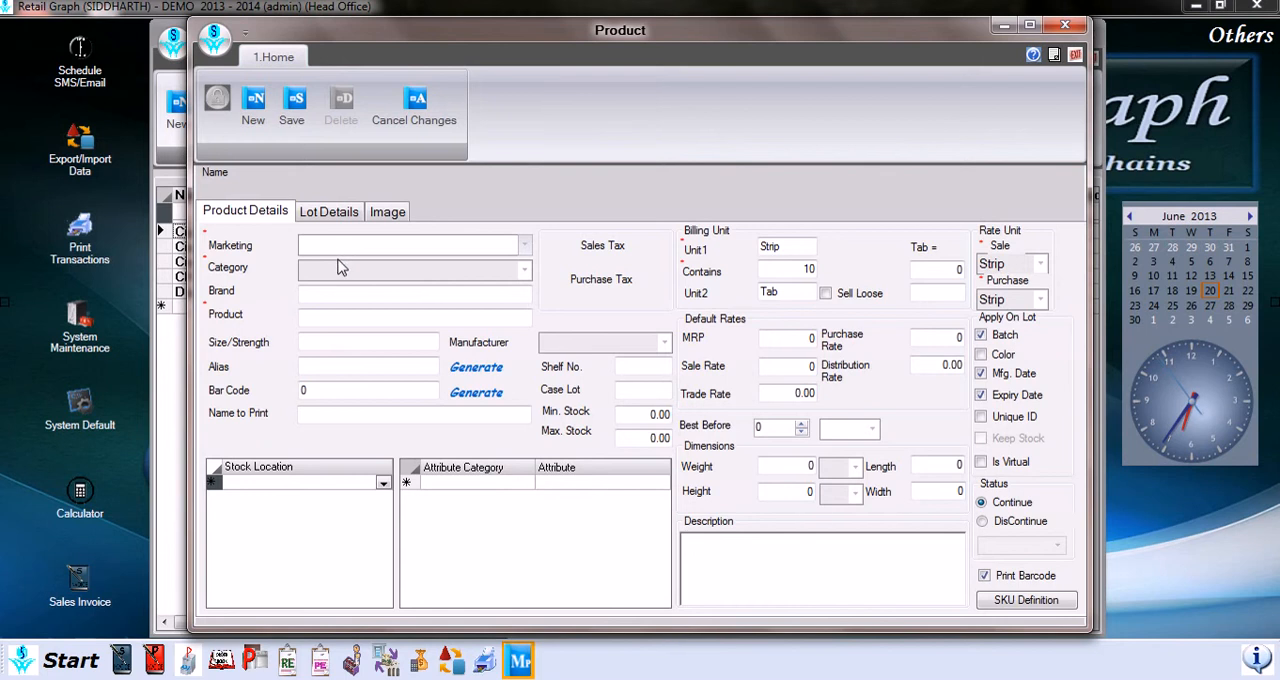
Step: View the blank Product Category Master form by choosing a new category for the product, and close it without saving
click(524, 272)
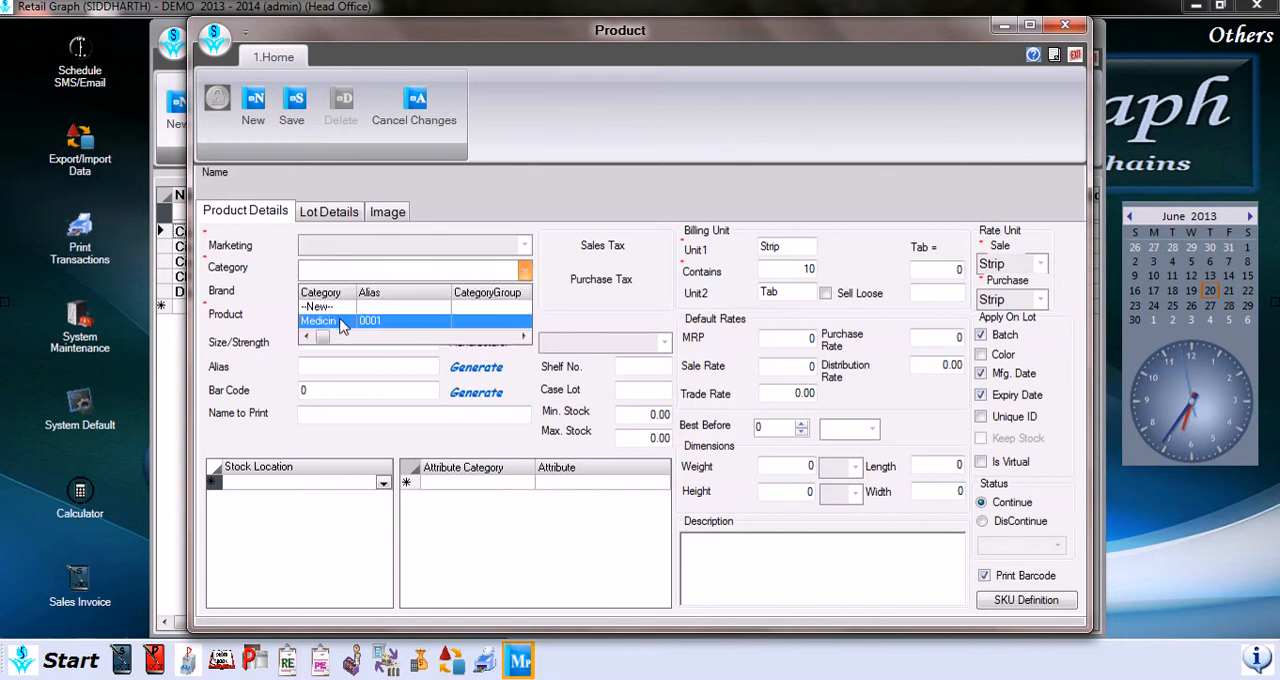
key(Up)
key(Return)
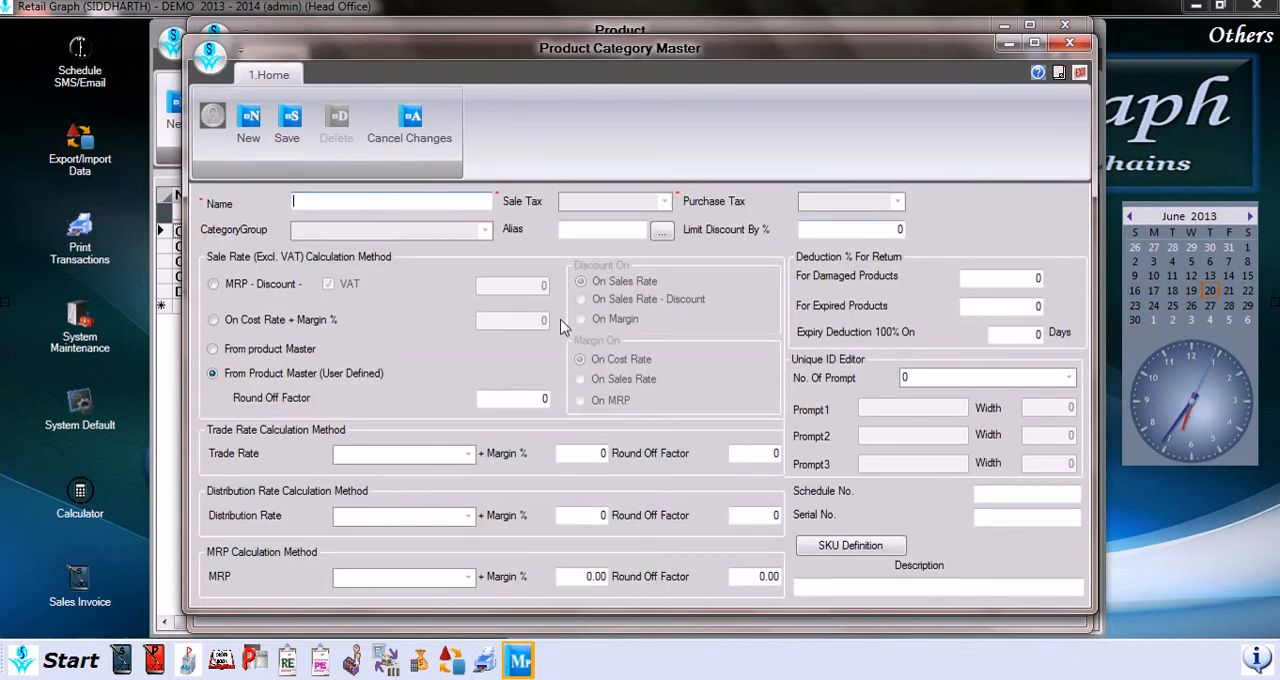
click(1080, 73)
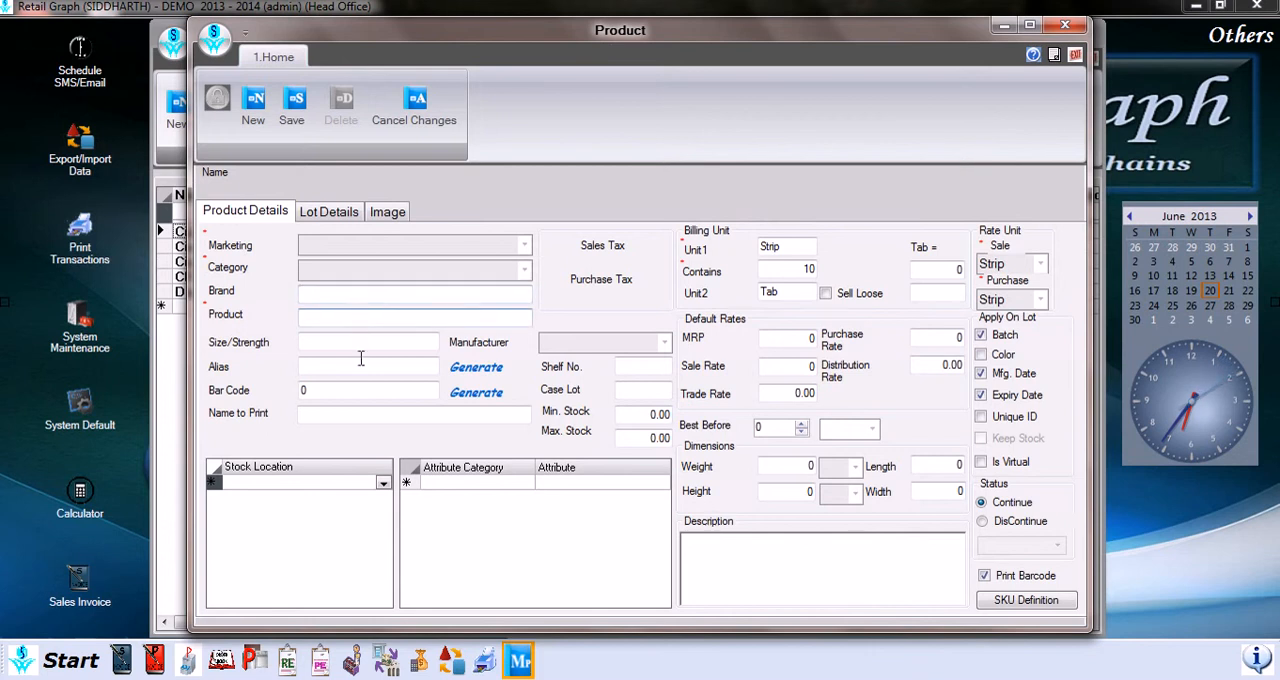
Step: Try 12 as a manual alias for the product and clear it
click(323, 339)
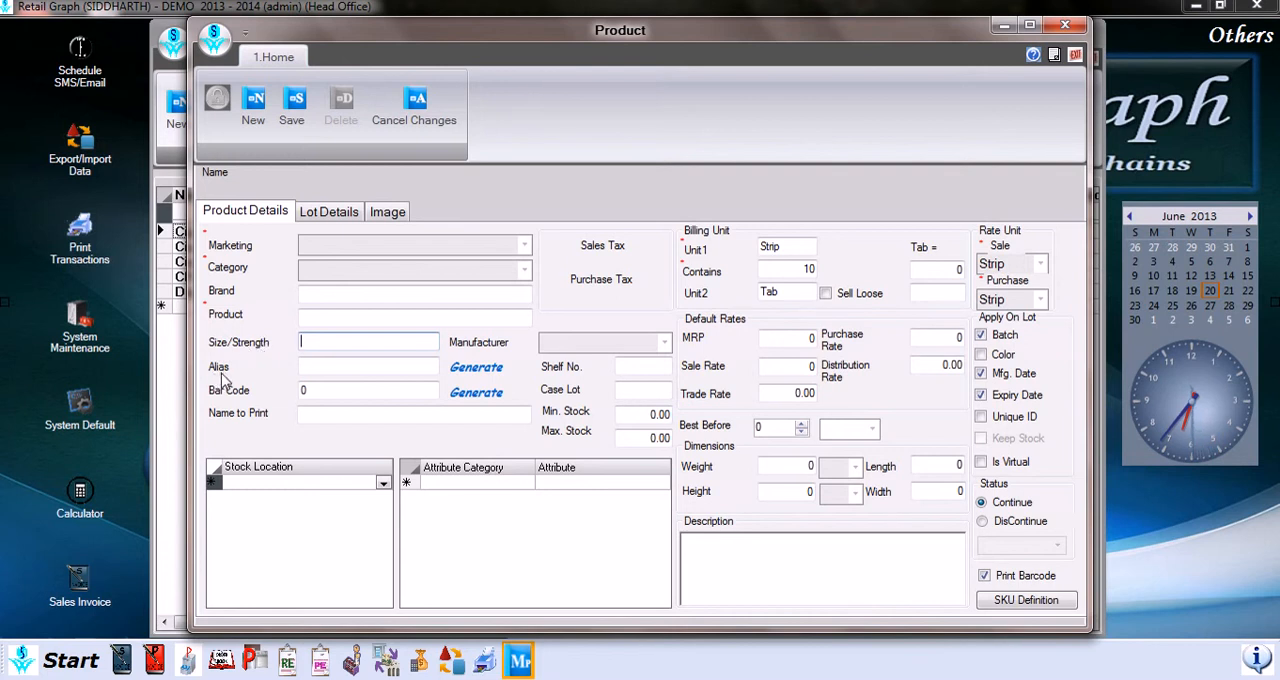
click(315, 368)
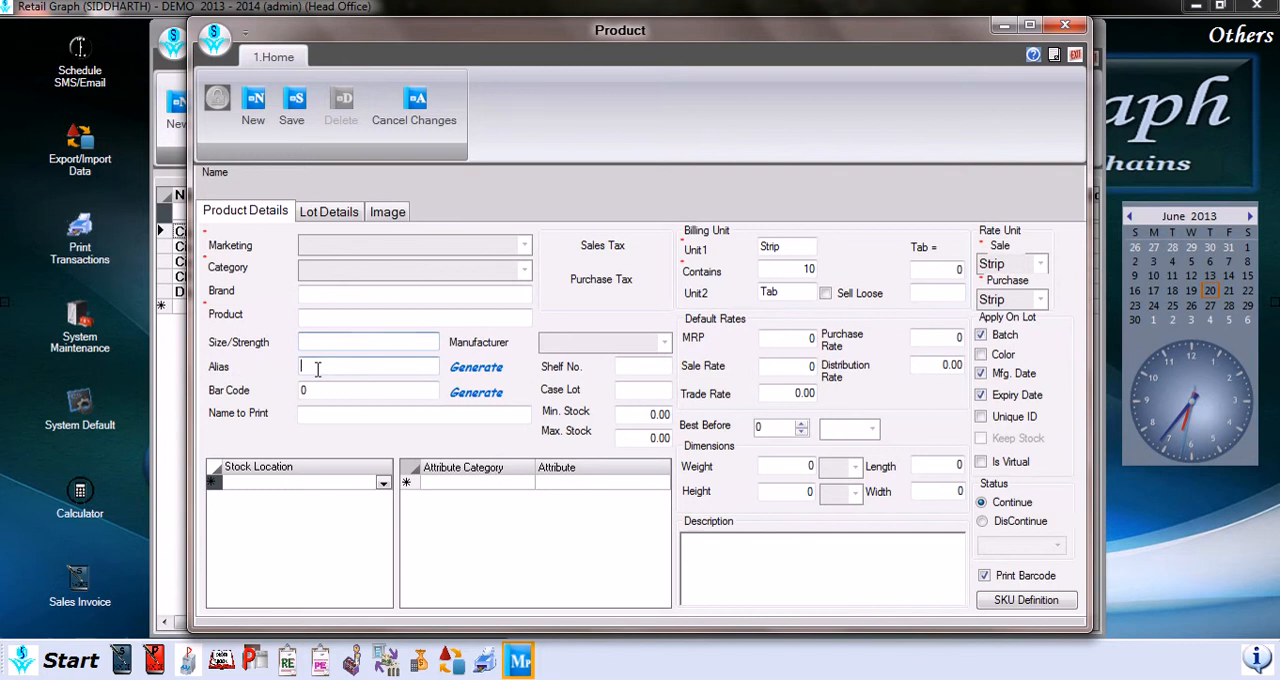
text(12)
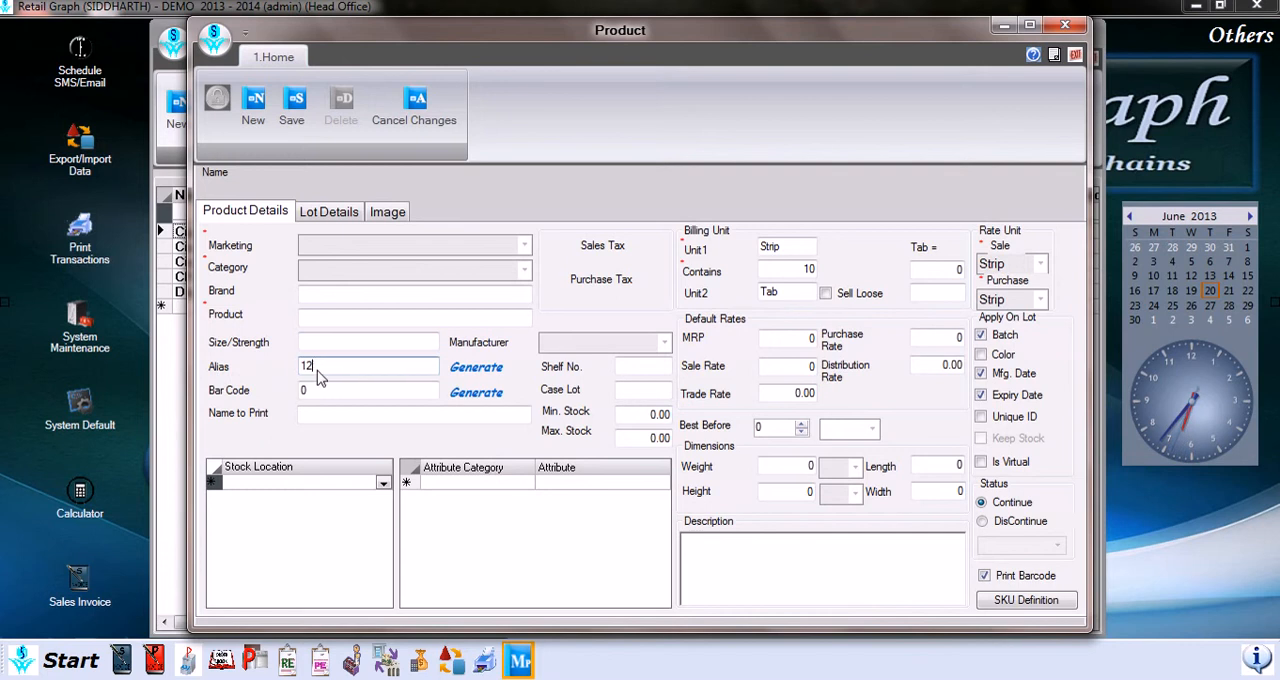
key(BackSpace)
key(BackSpace)
Step: Generate the product's alias and bar code automatically
click(467, 370)
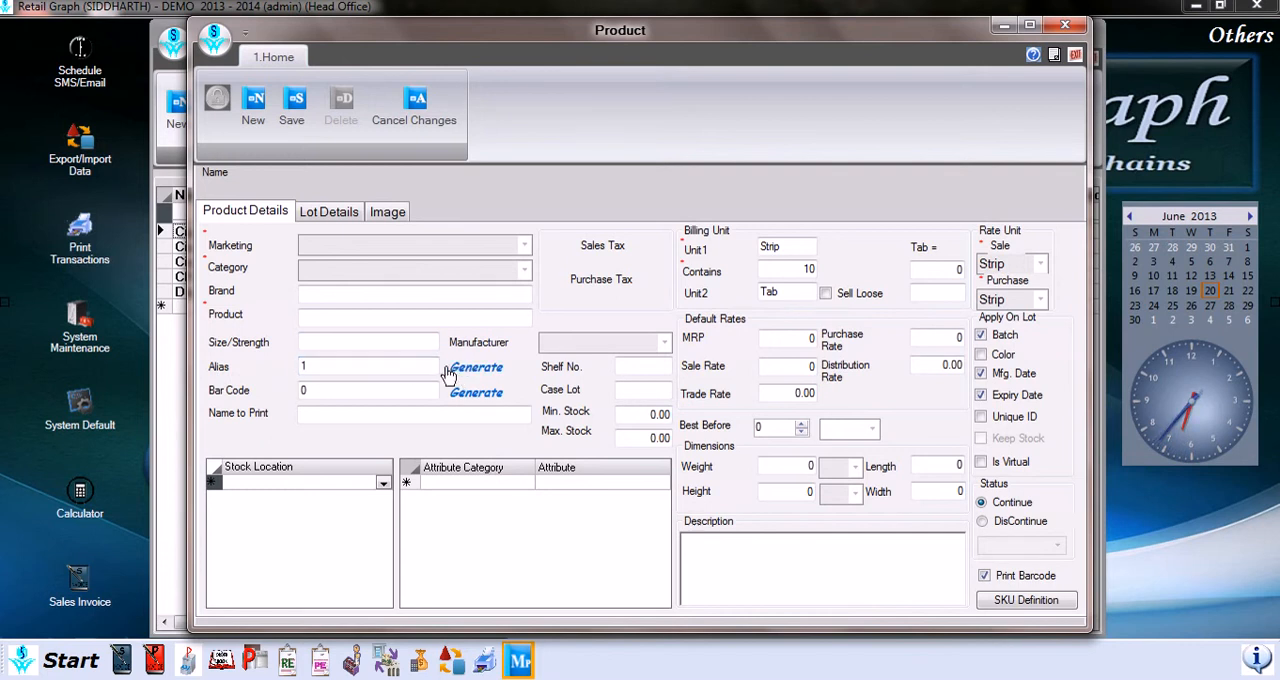
click(325, 392)
click(470, 395)
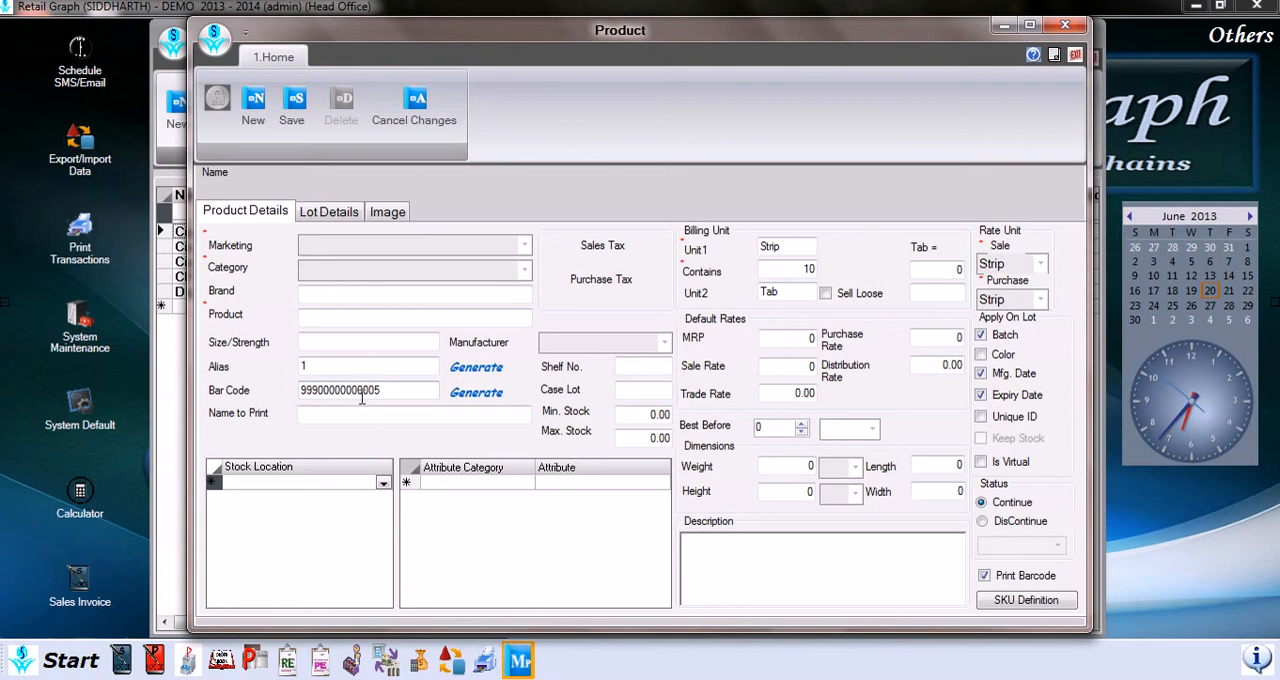
Step: Look through the product's stock location and manufacturer choices without selecting any, ending at the shelf number
click(418, 418)
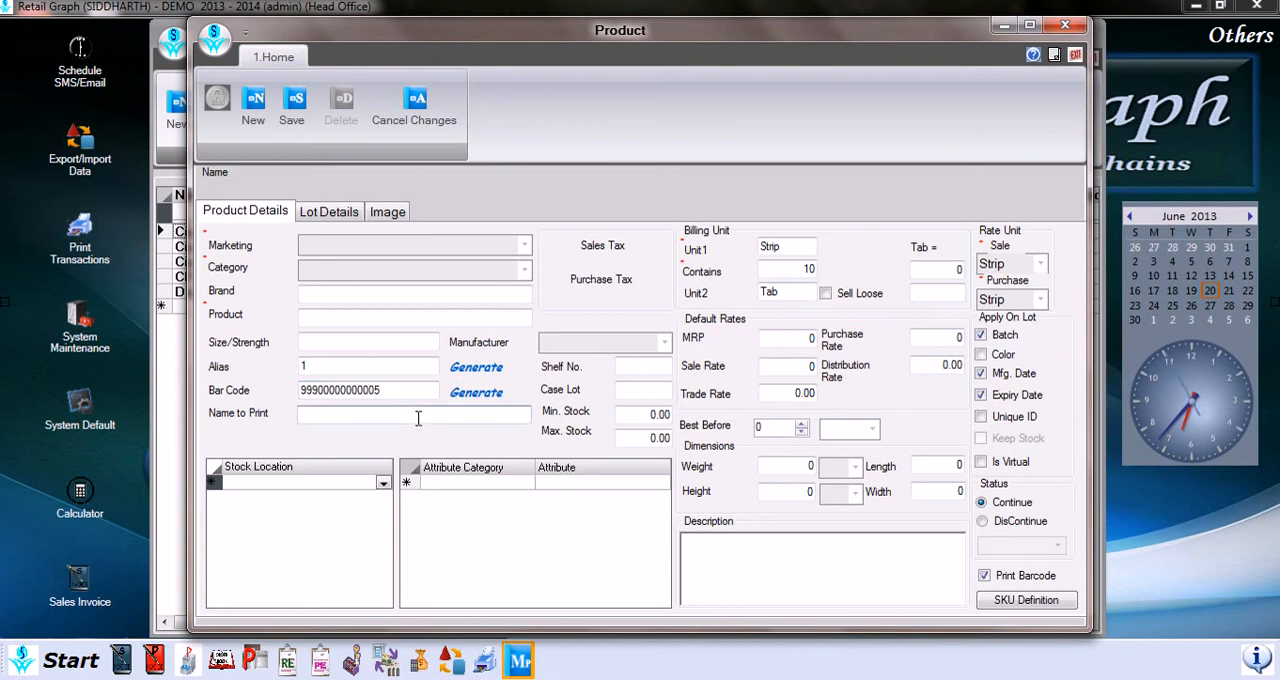
click(372, 488)
click(380, 485)
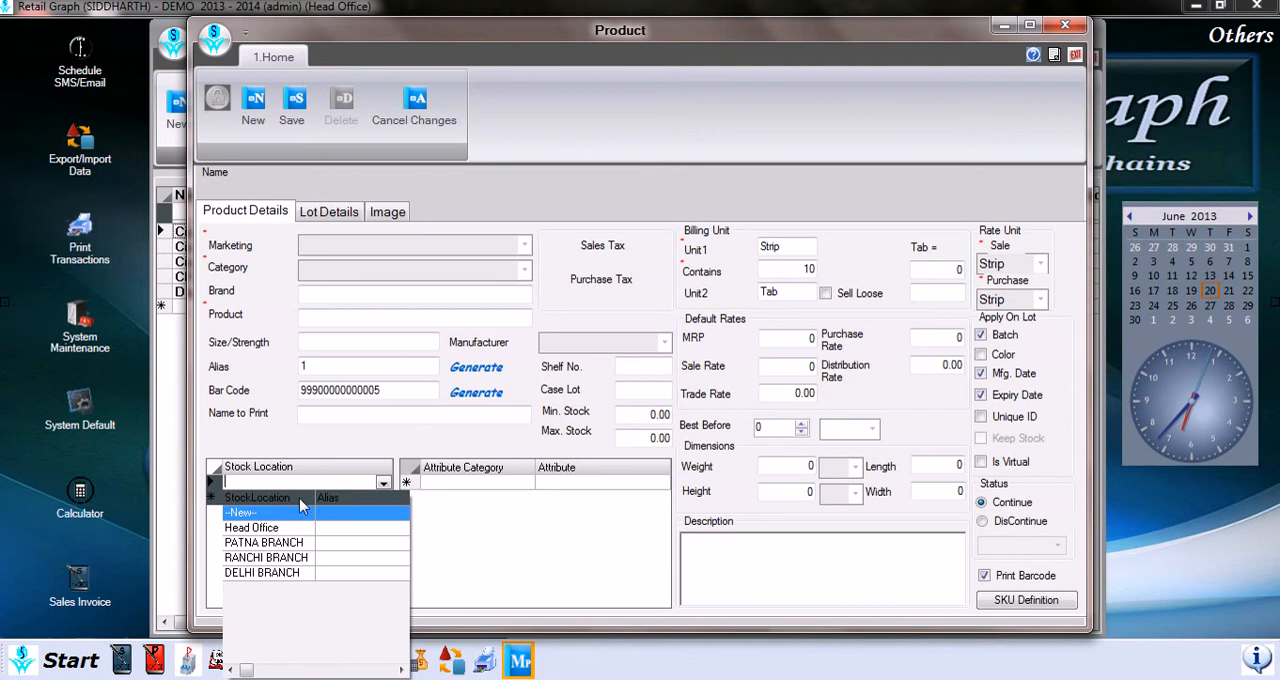
click(565, 510)
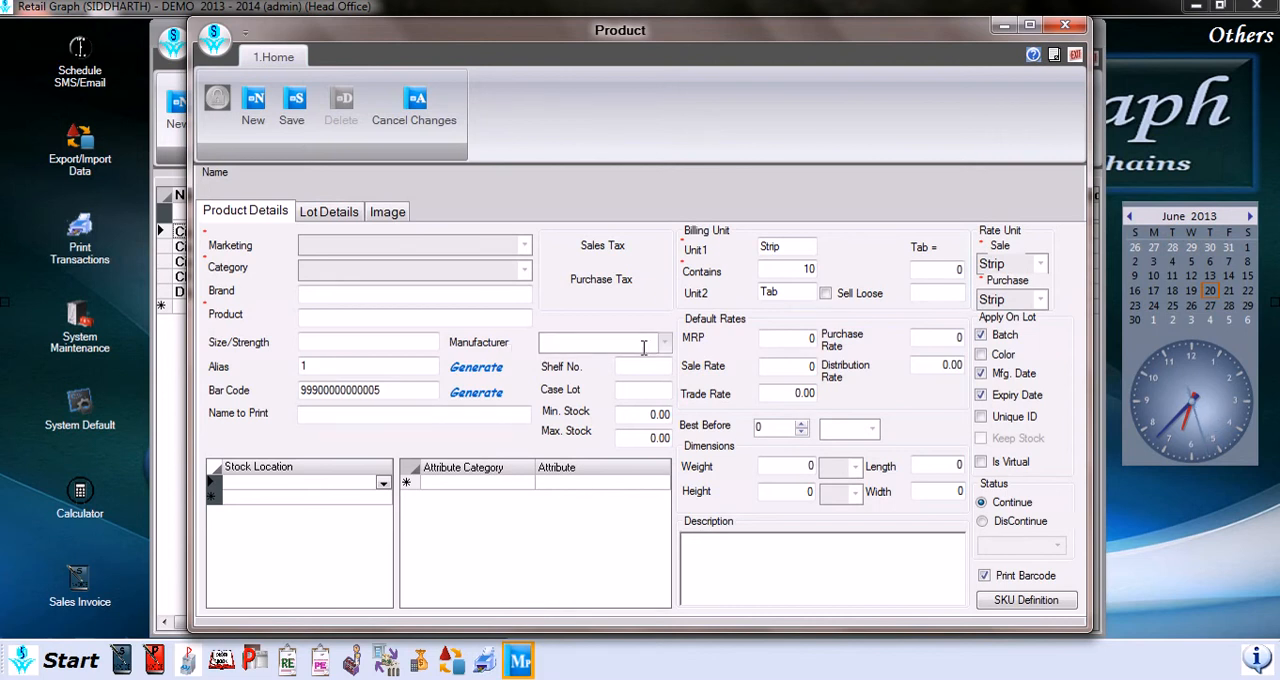
click(665, 343)
click(665, 343)
click(628, 370)
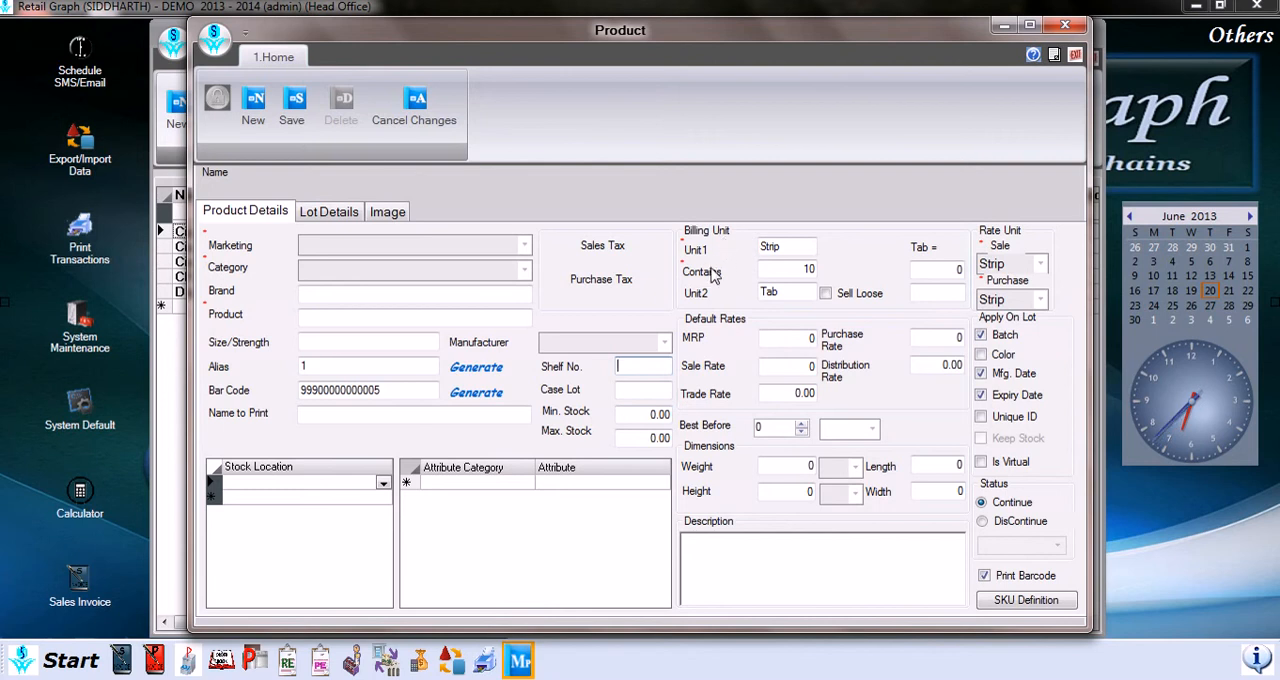
Step: Examine the billing unit settings of the product: Unit1, Contains, Unit2 and Sell Loose
click(781, 248)
click(791, 268)
click(799, 289)
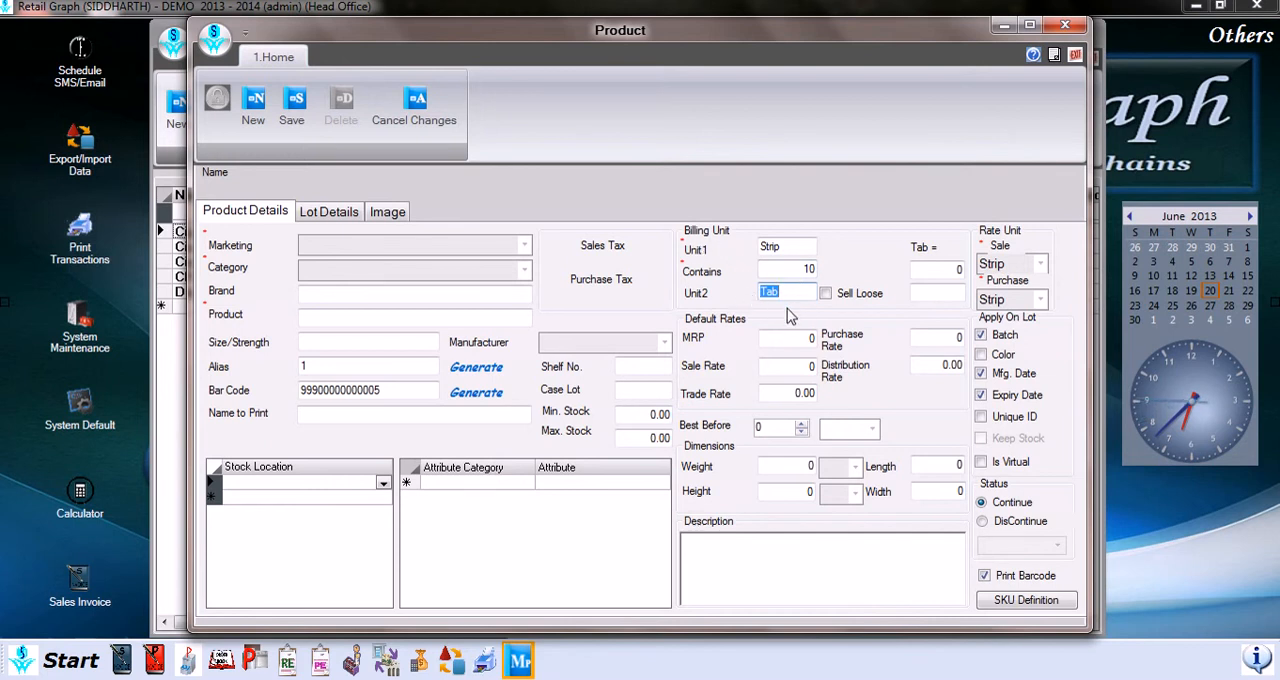
click(826, 296)
click(806, 252)
key(Tab)
key(Tab)
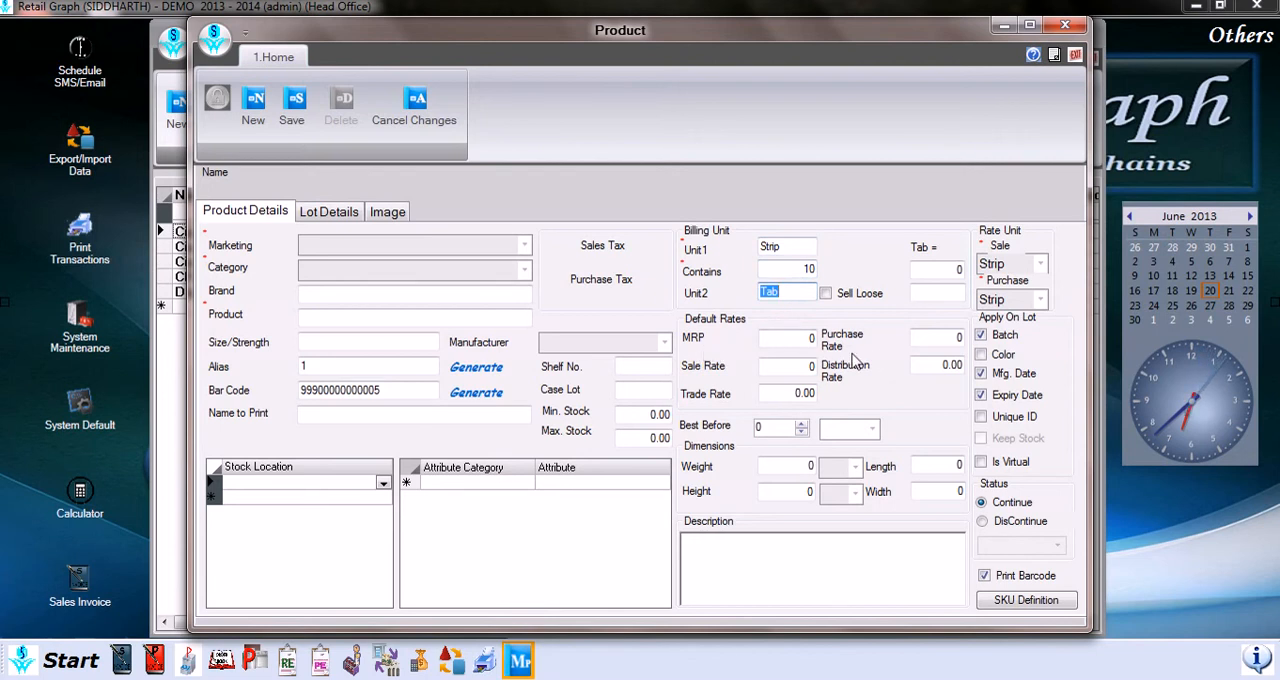
Step: Examine the product's Best Before period and its time unit, leaving the period at 0
click(870, 430)
click(780, 426)
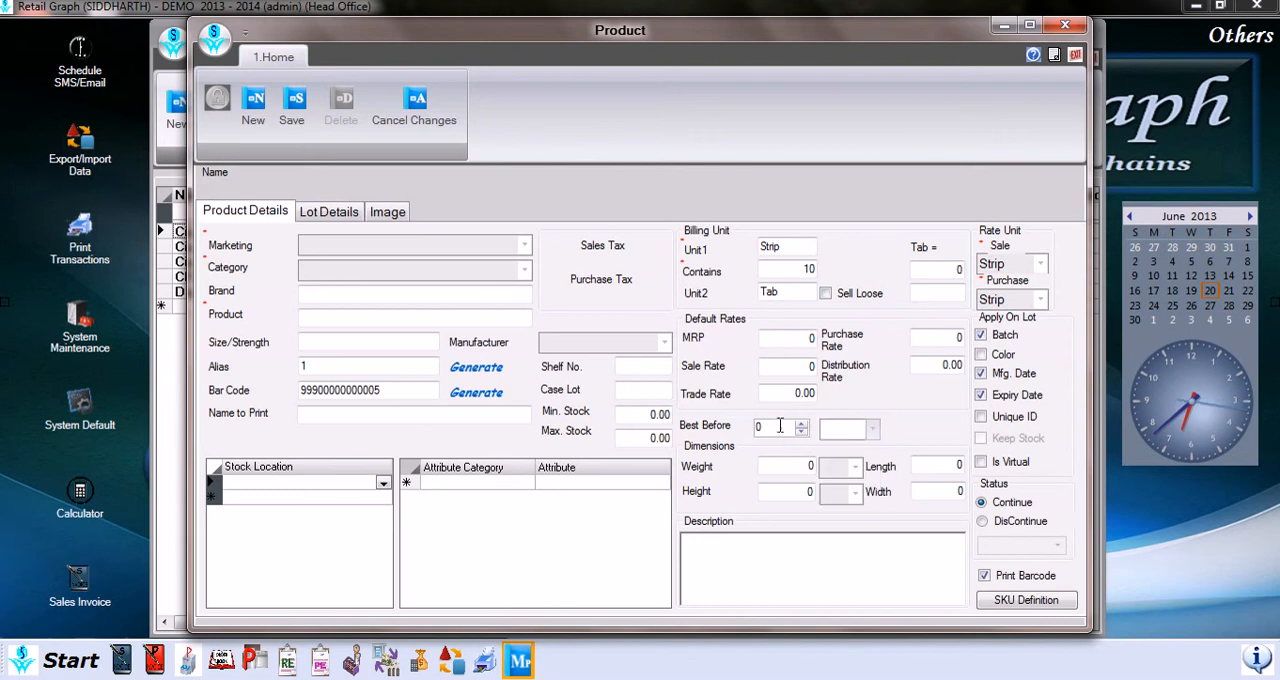
click(802, 424)
click(801, 433)
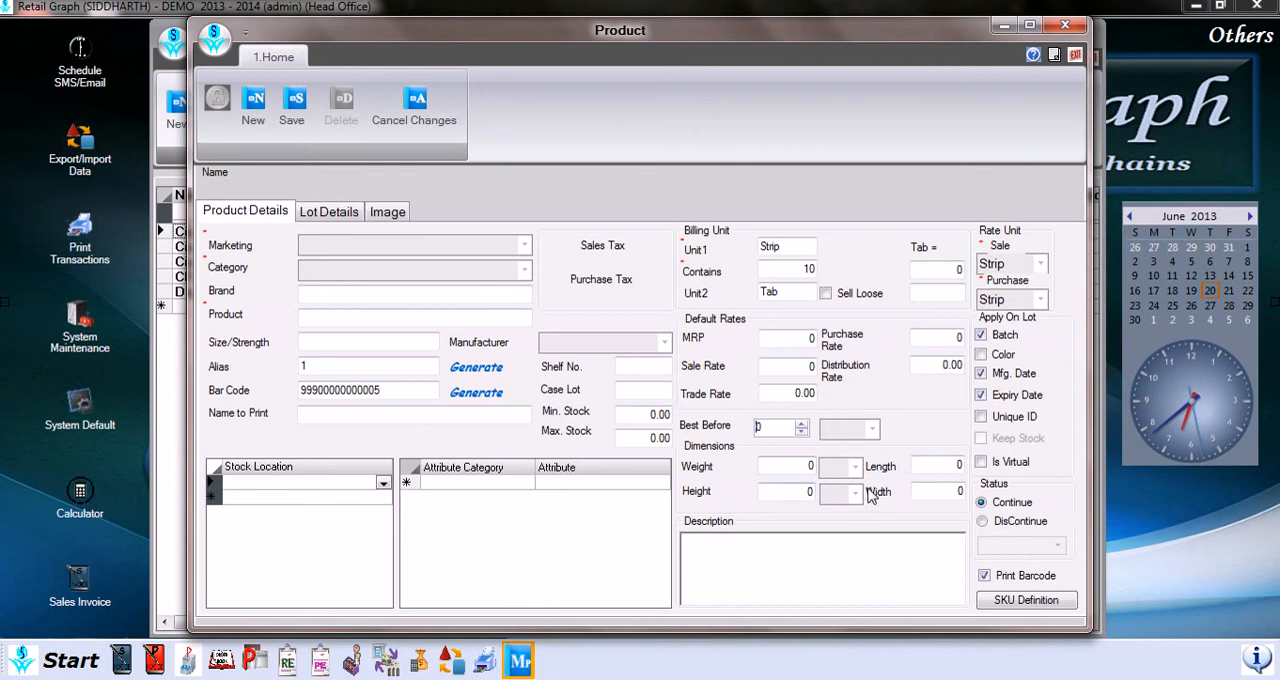
click(811, 554)
Step: Review the Sale rate unit choices, and set the Purchase rate unit to Tab
click(1044, 265)
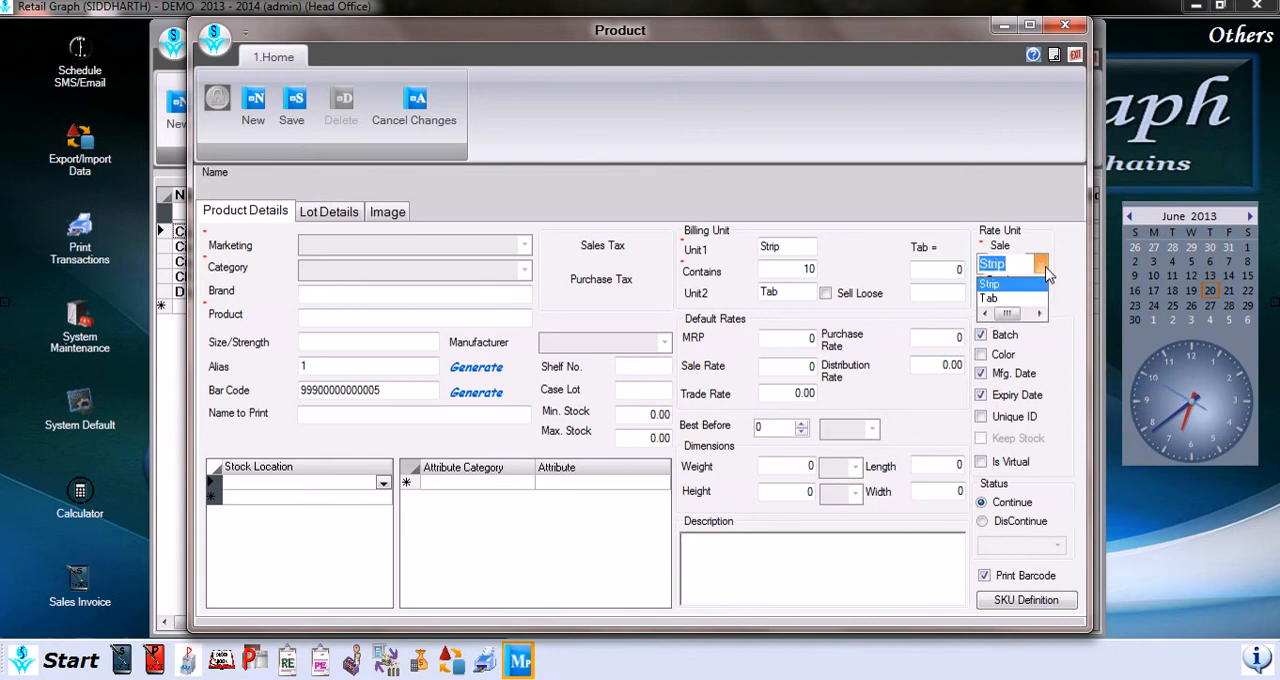
click(1046, 275)
click(1045, 303)
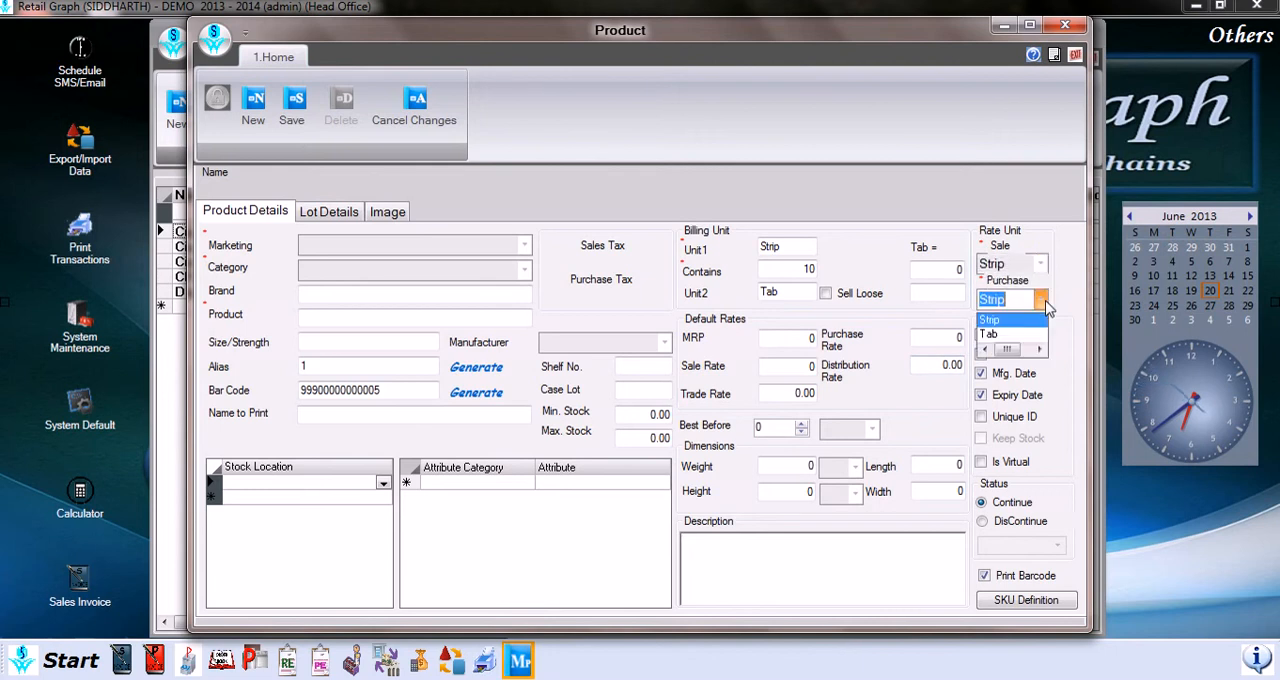
click(1045, 305)
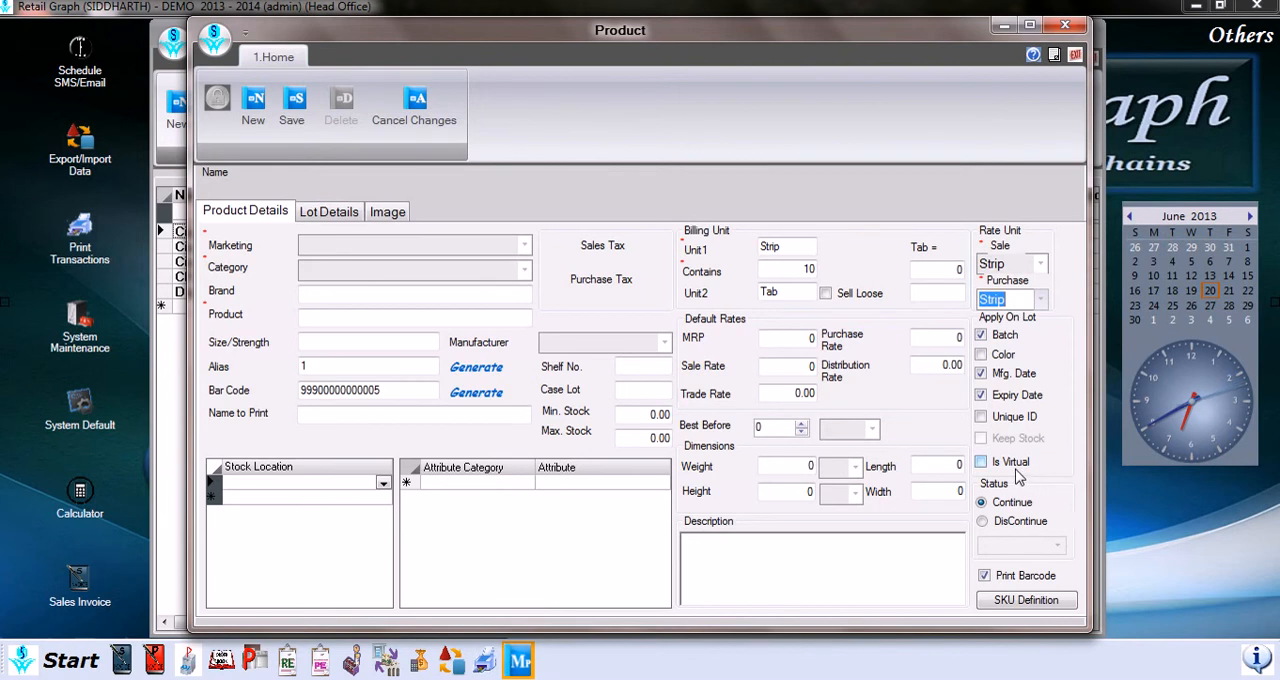
key(Down)
Step: Try the DisContinue status with its date choice, and restore the product's status to Continue
click(986, 530)
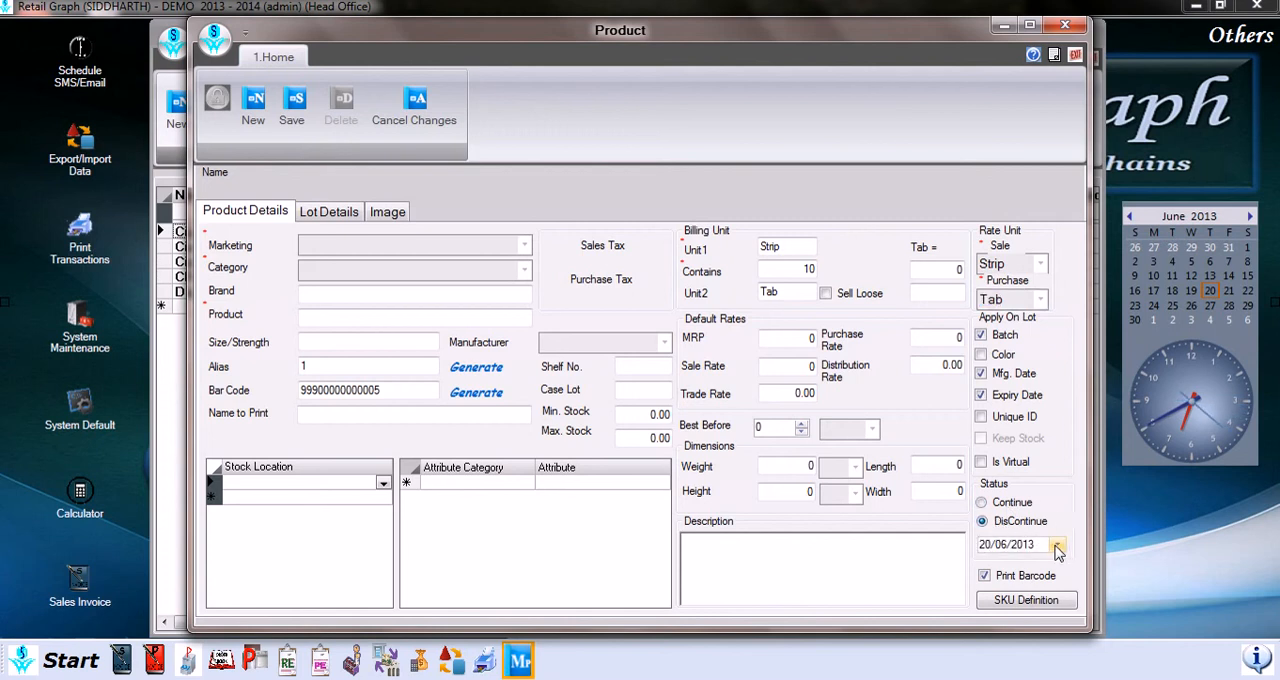
click(1058, 546)
click(1058, 547)
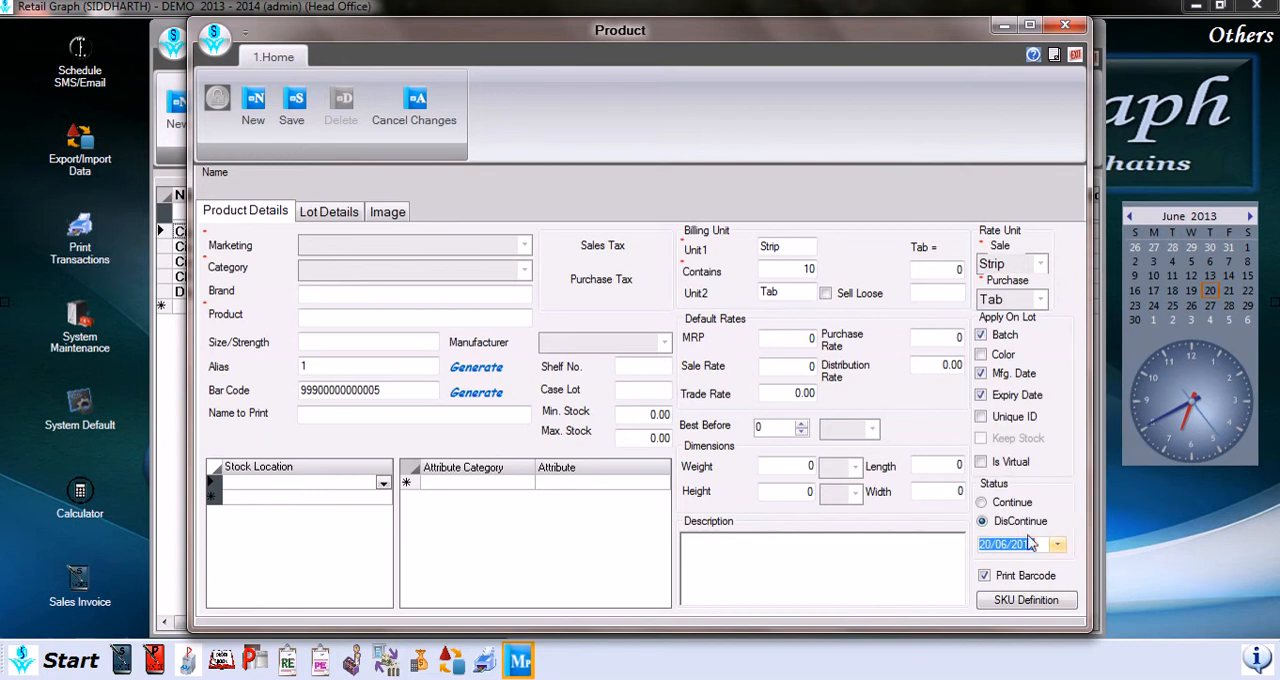
click(982, 503)
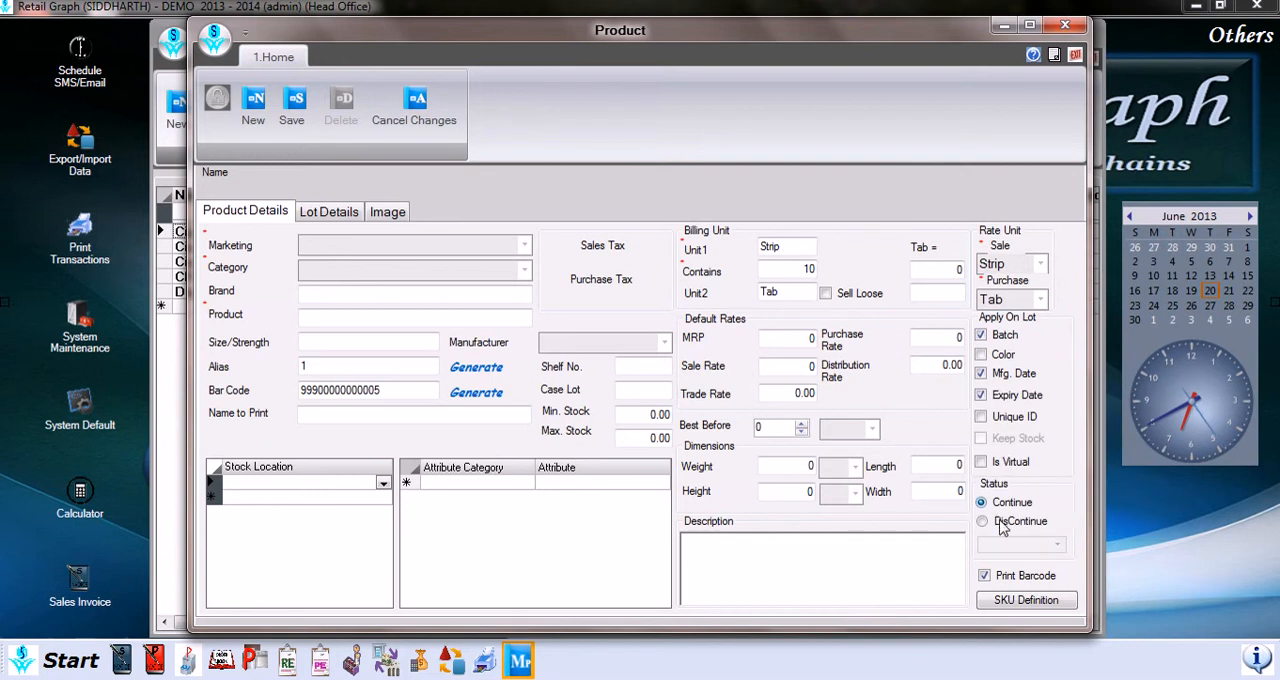
Step: View the SKU definition options without changing them, and check the Lot Details before returning to the Product Details
click(1041, 608)
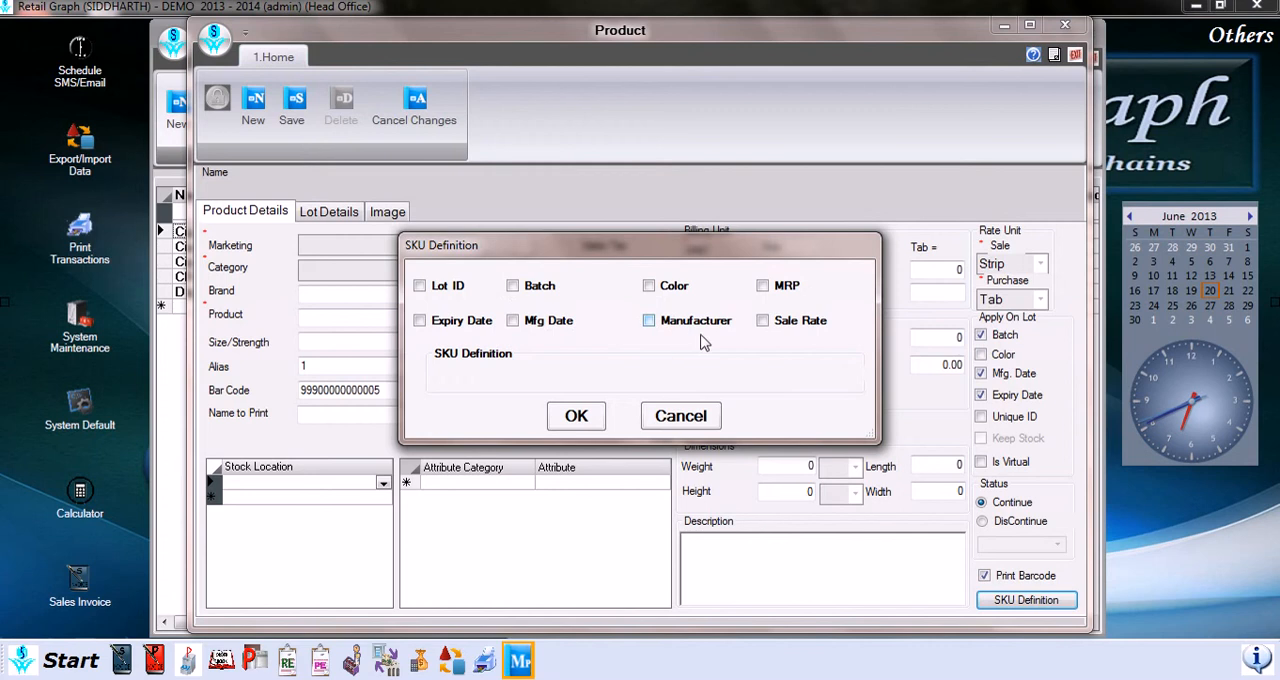
click(681, 418)
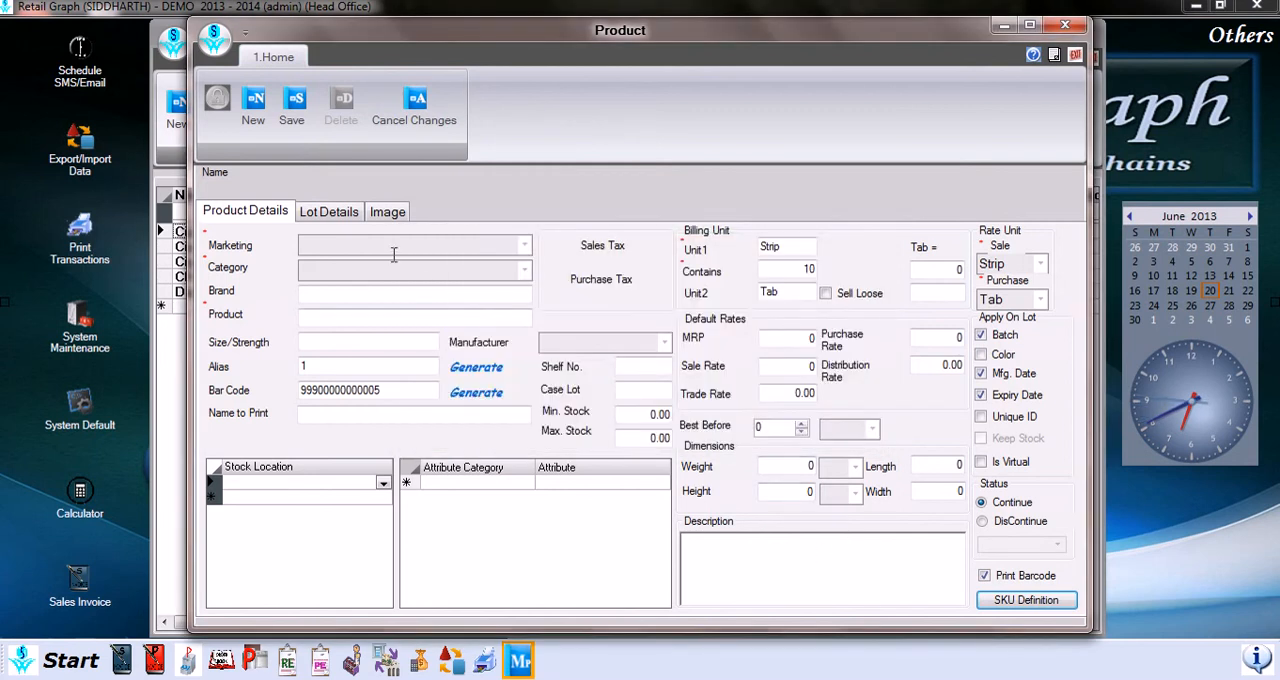
click(336, 217)
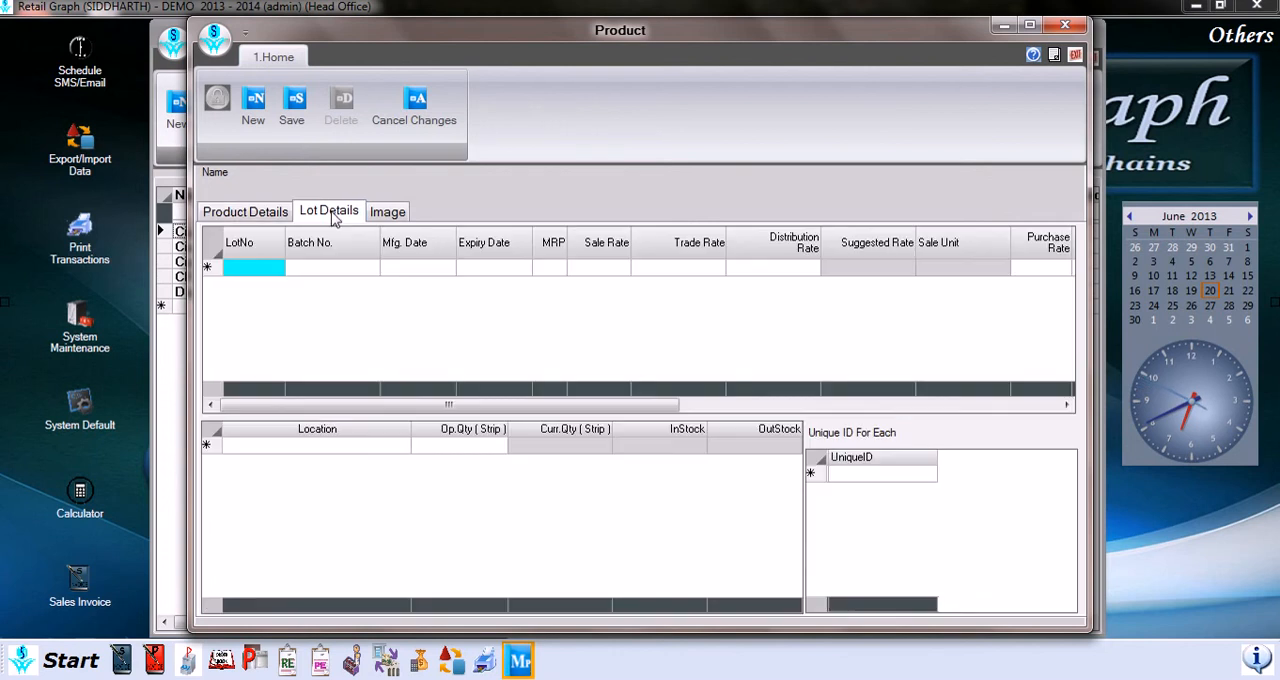
click(260, 214)
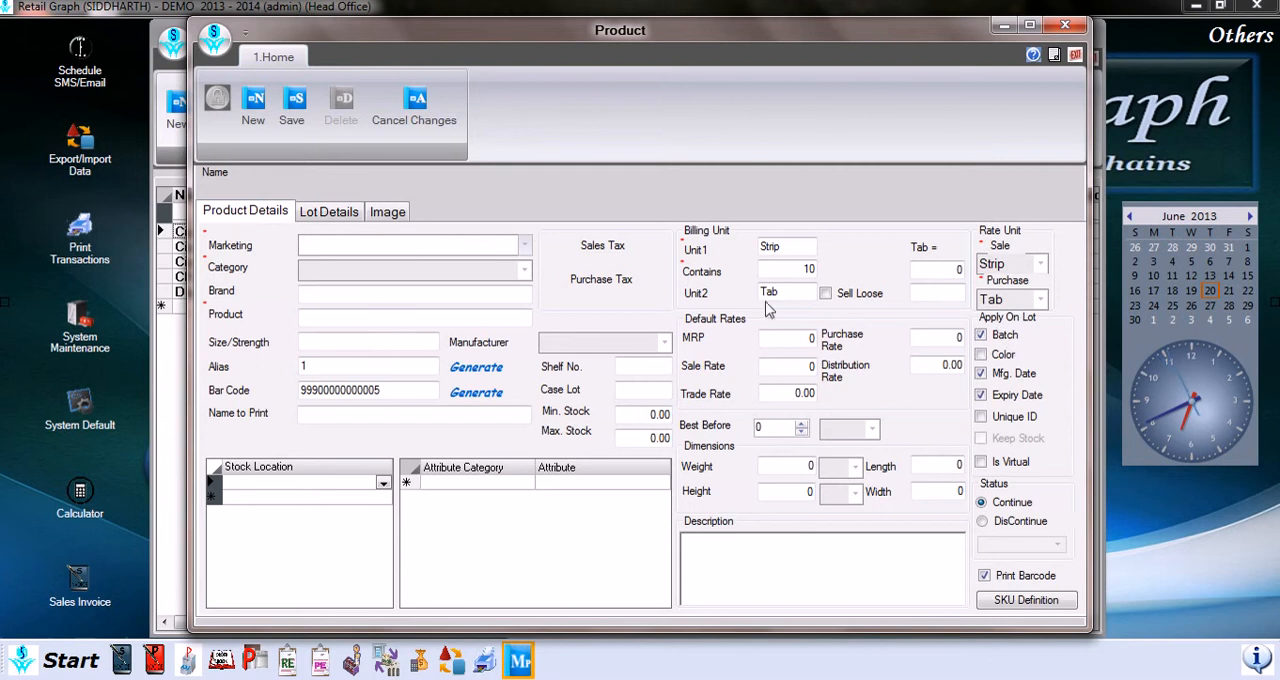
Step: Add a new lot row in the Lot Details and enter 121 as the Head Office opening quantity
click(318, 213)
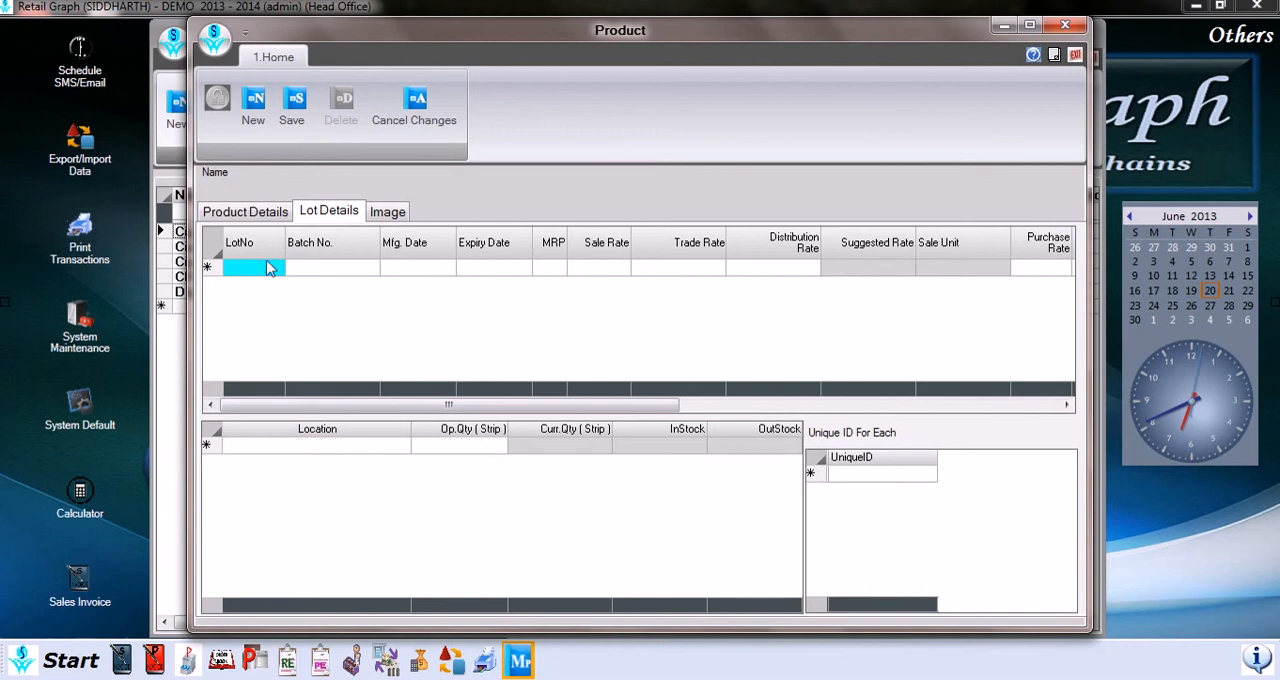
click(293, 270)
click(293, 270)
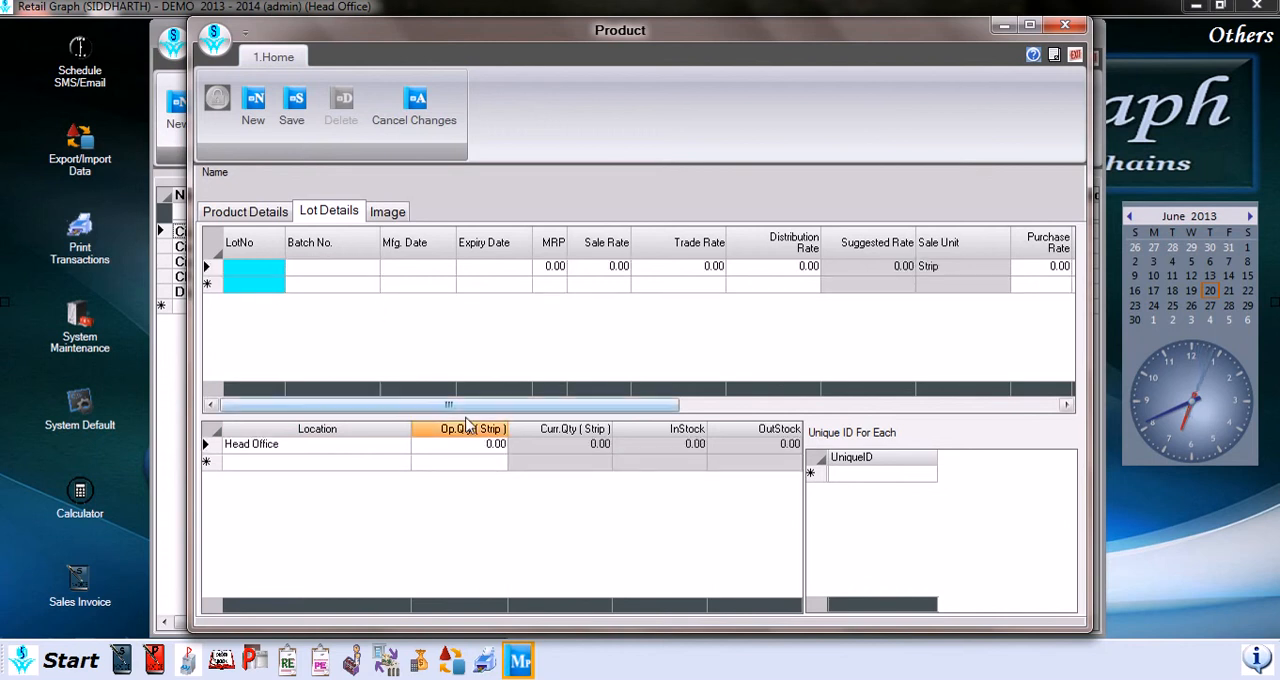
click(458, 446)
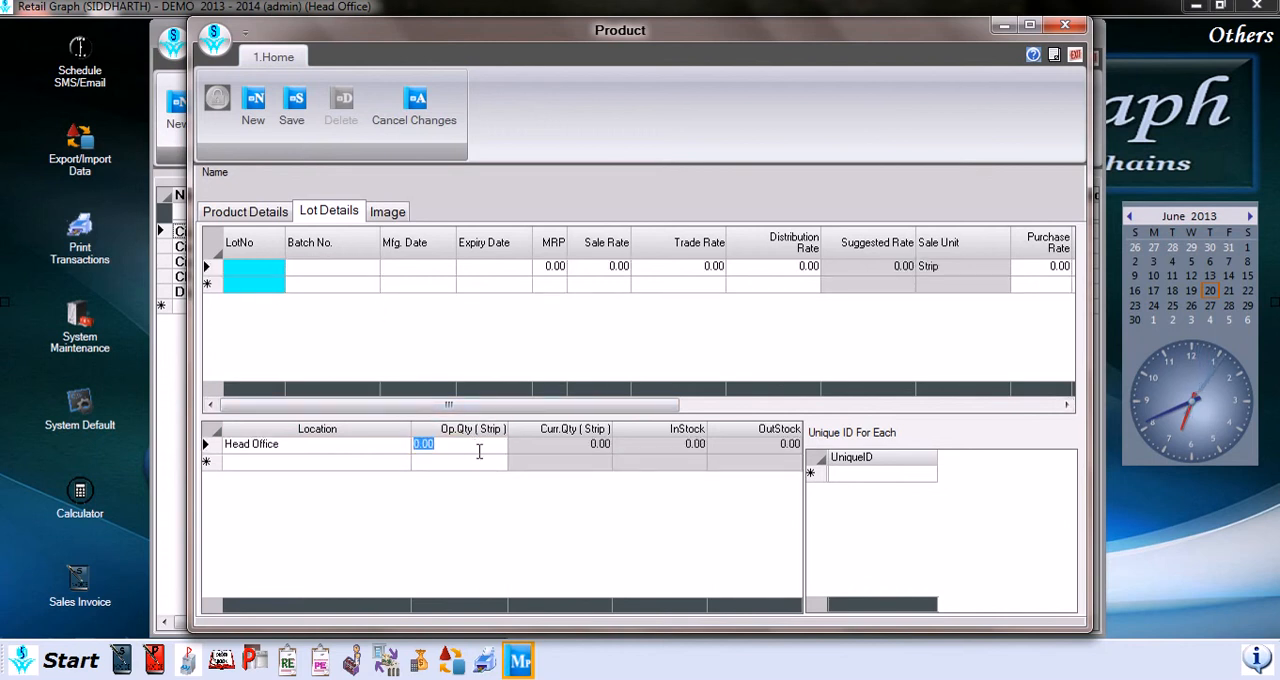
text(121)
Step: View the product's image options and its image file selection, leaving without choosing a file
click(400, 215)
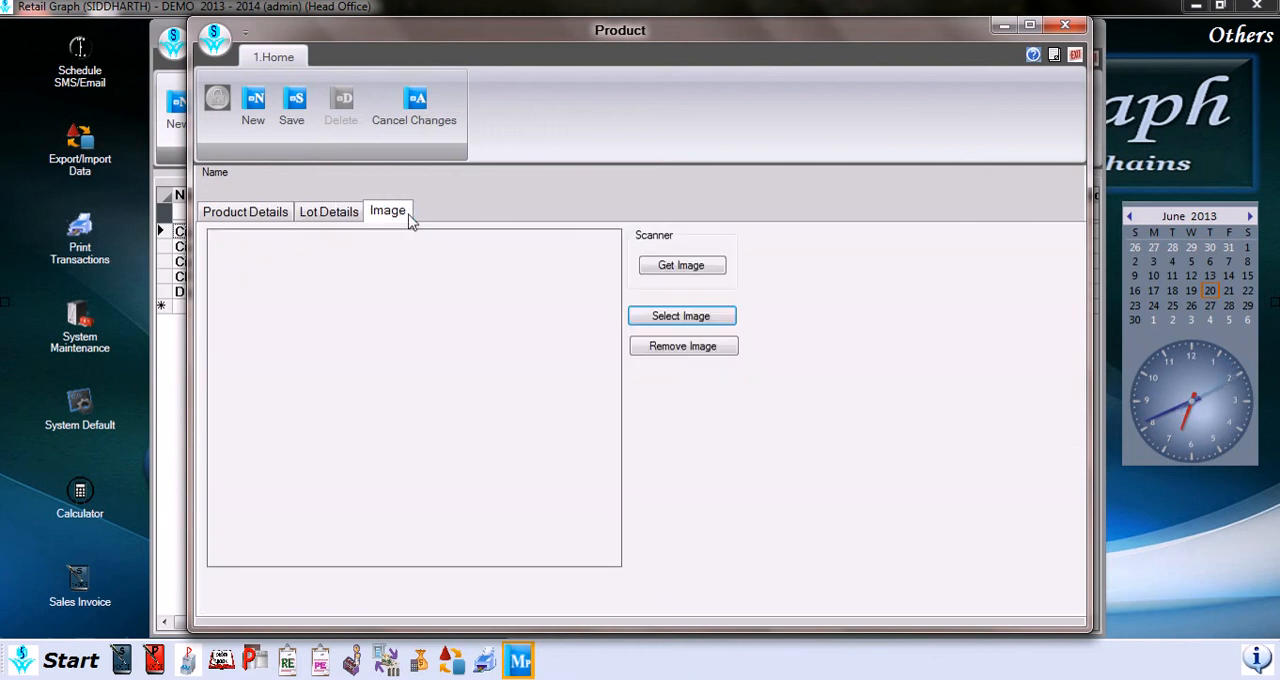
click(690, 318)
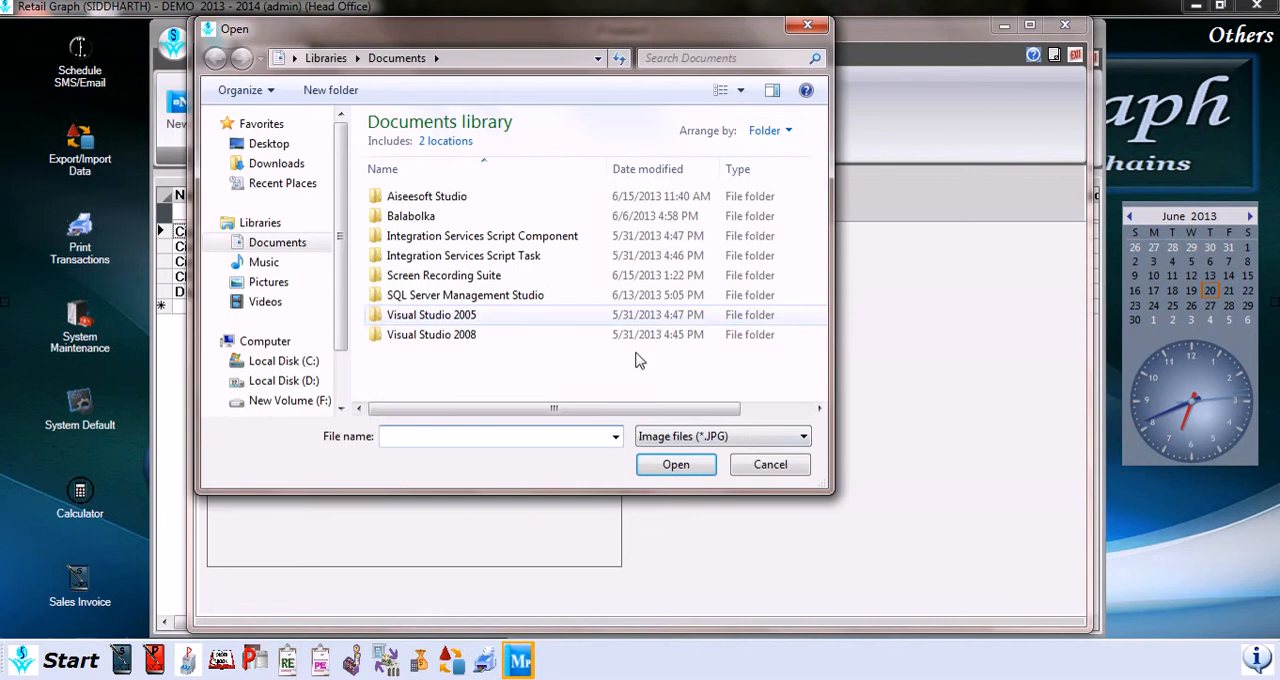
click(767, 463)
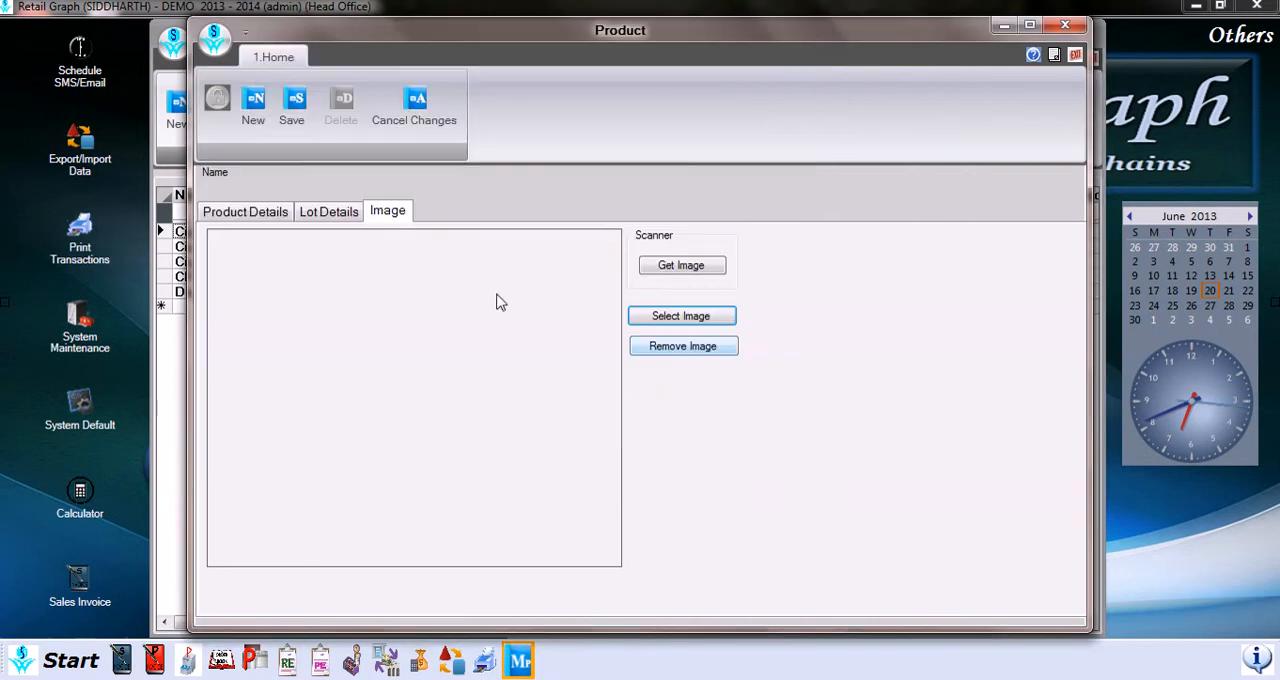
Step: Return to the Product Details, try to save the new product, and close its form
click(282, 212)
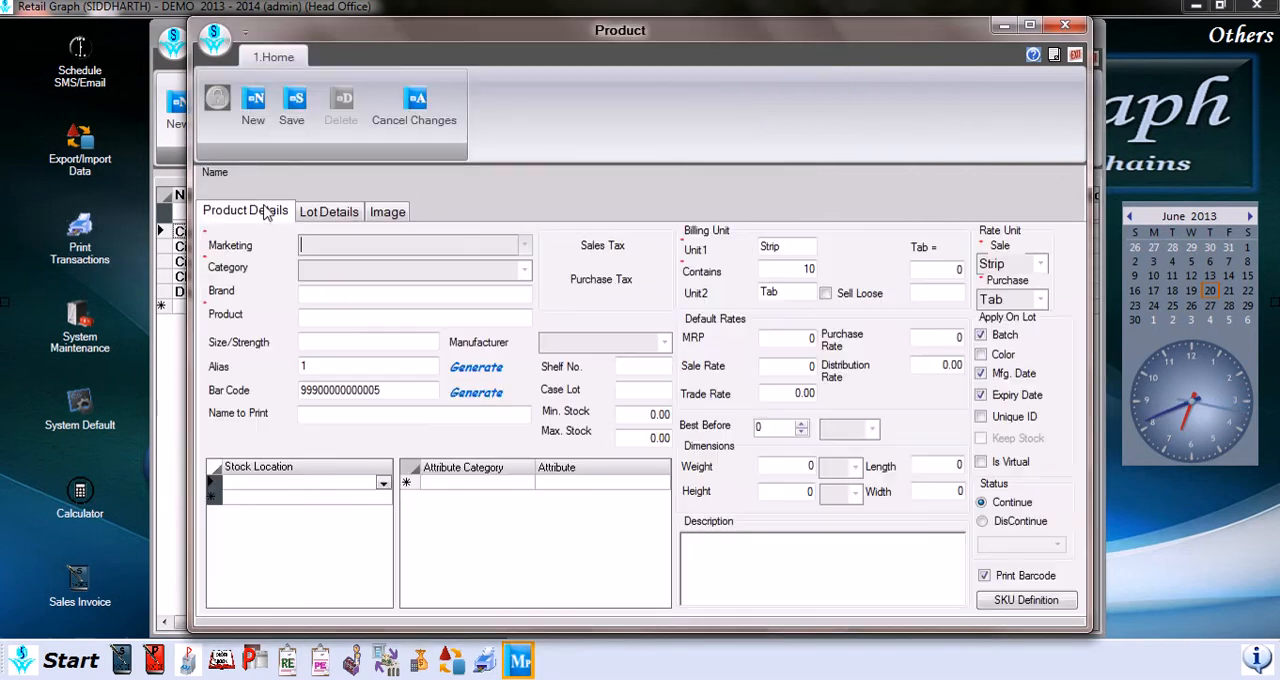
click(291, 113)
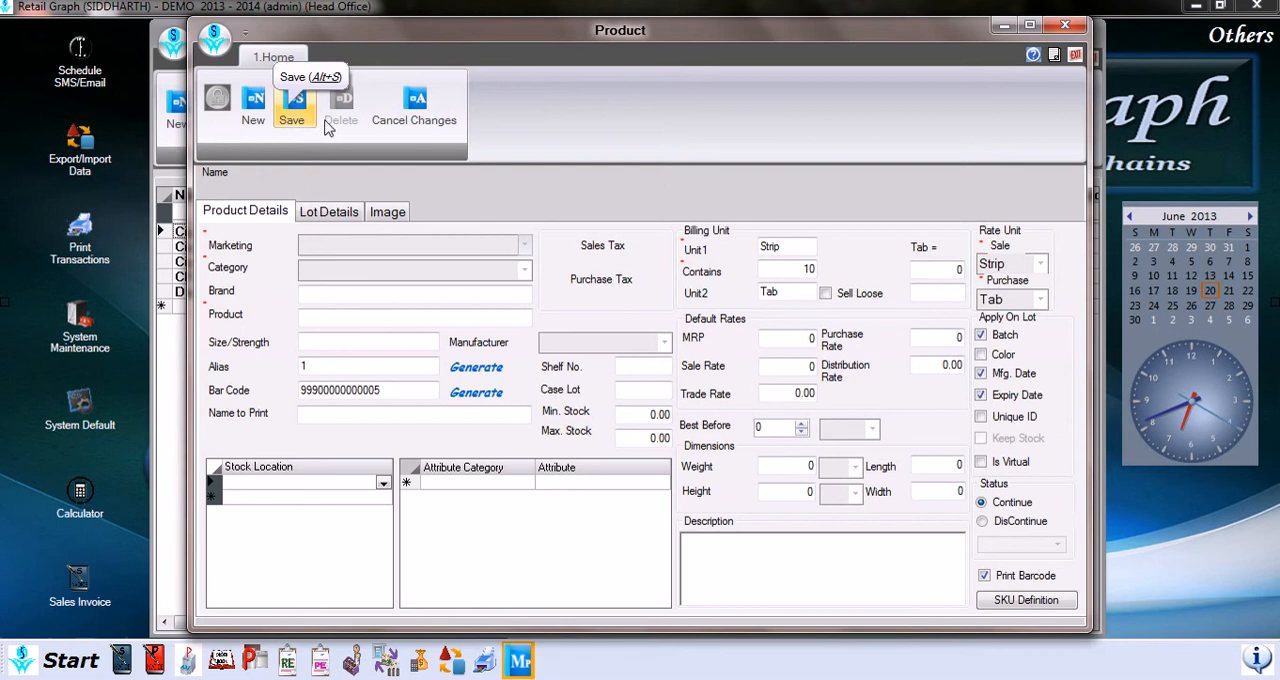
click(1075, 57)
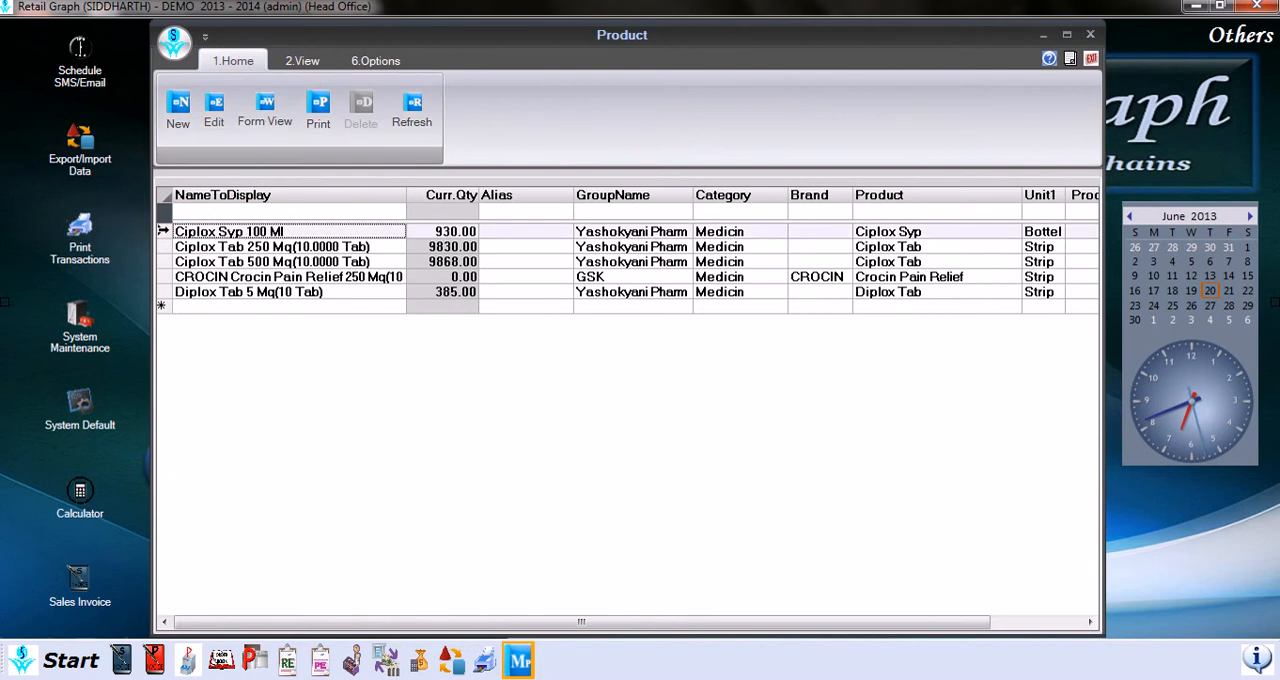
Step: Review the Ciplox Syp 100 Ml product in edit mode, and save it from the form view before closing the form
click(215, 112)
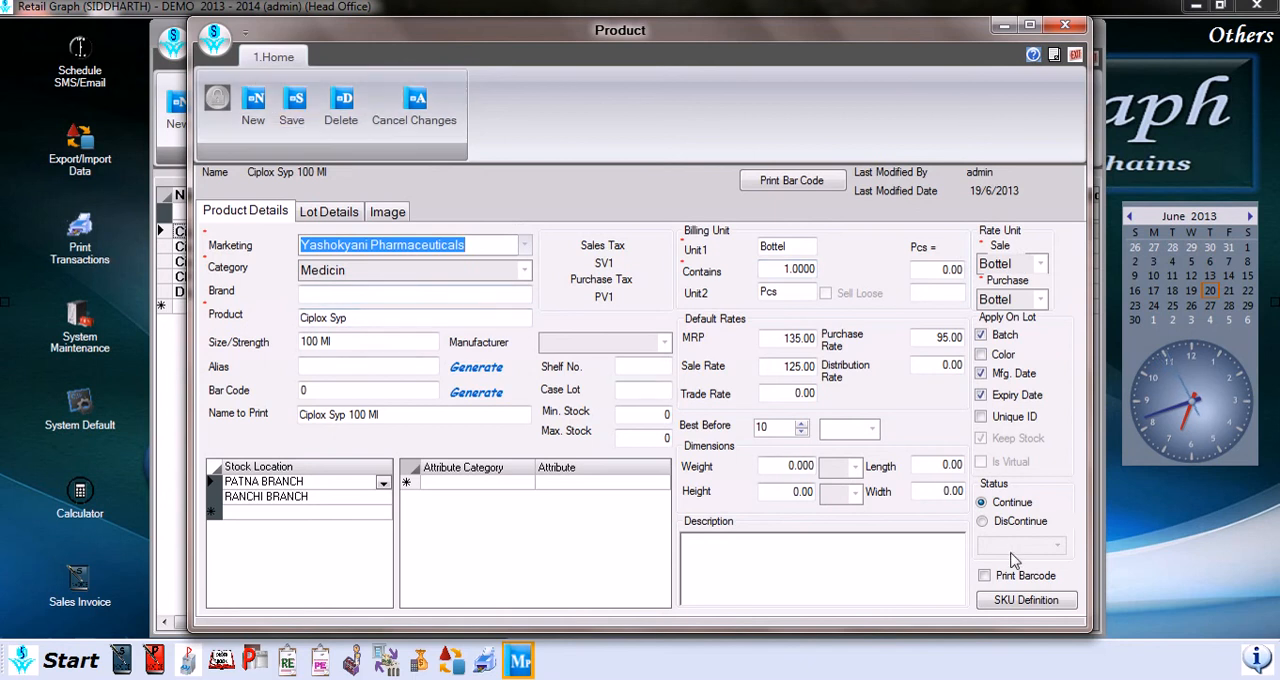
click(1075, 54)
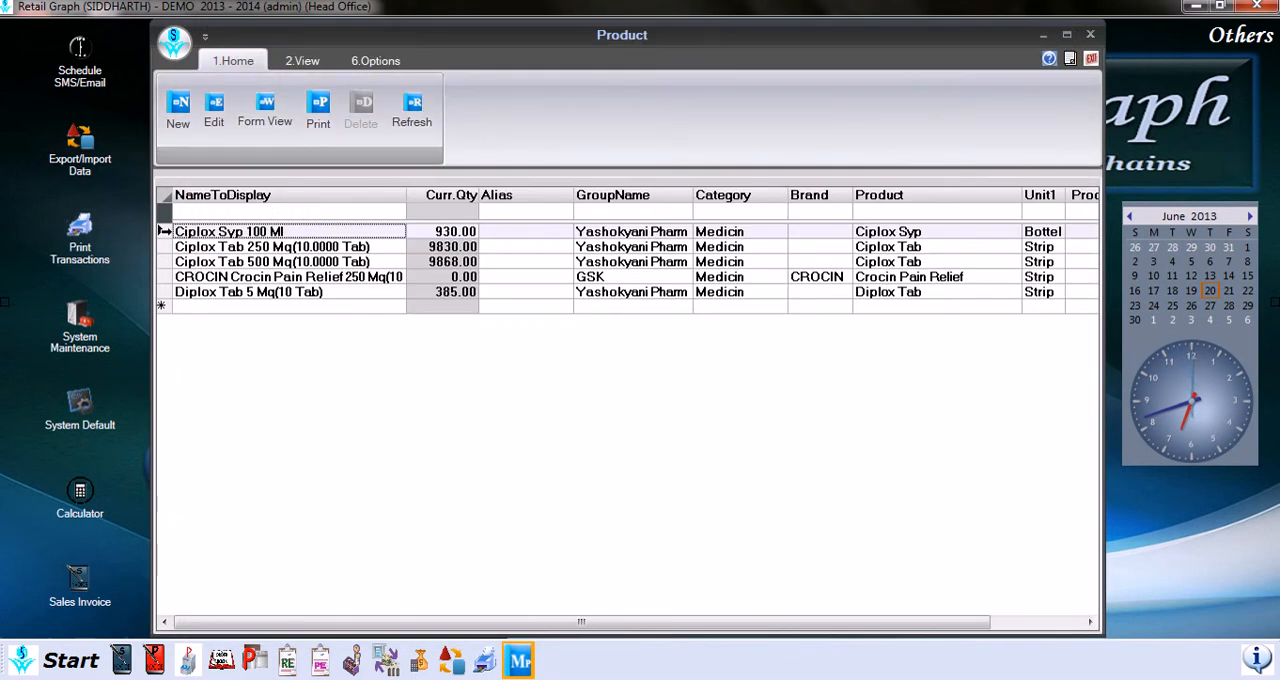
click(266, 107)
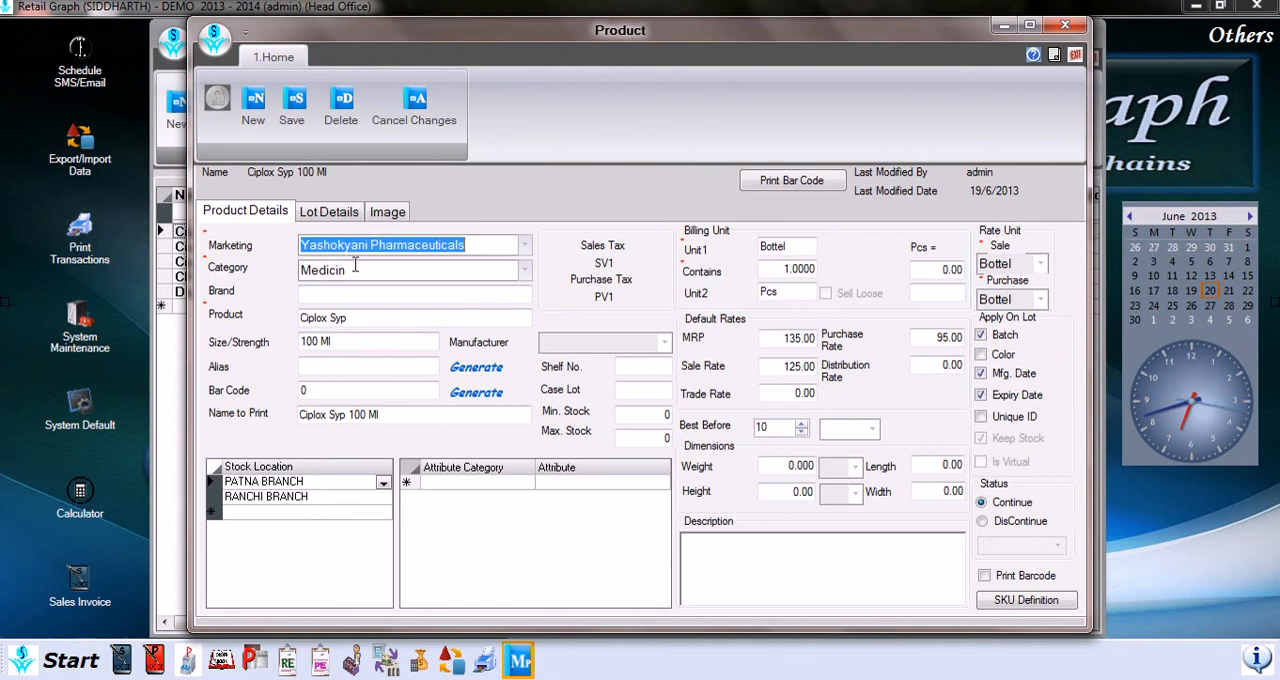
click(286, 114)
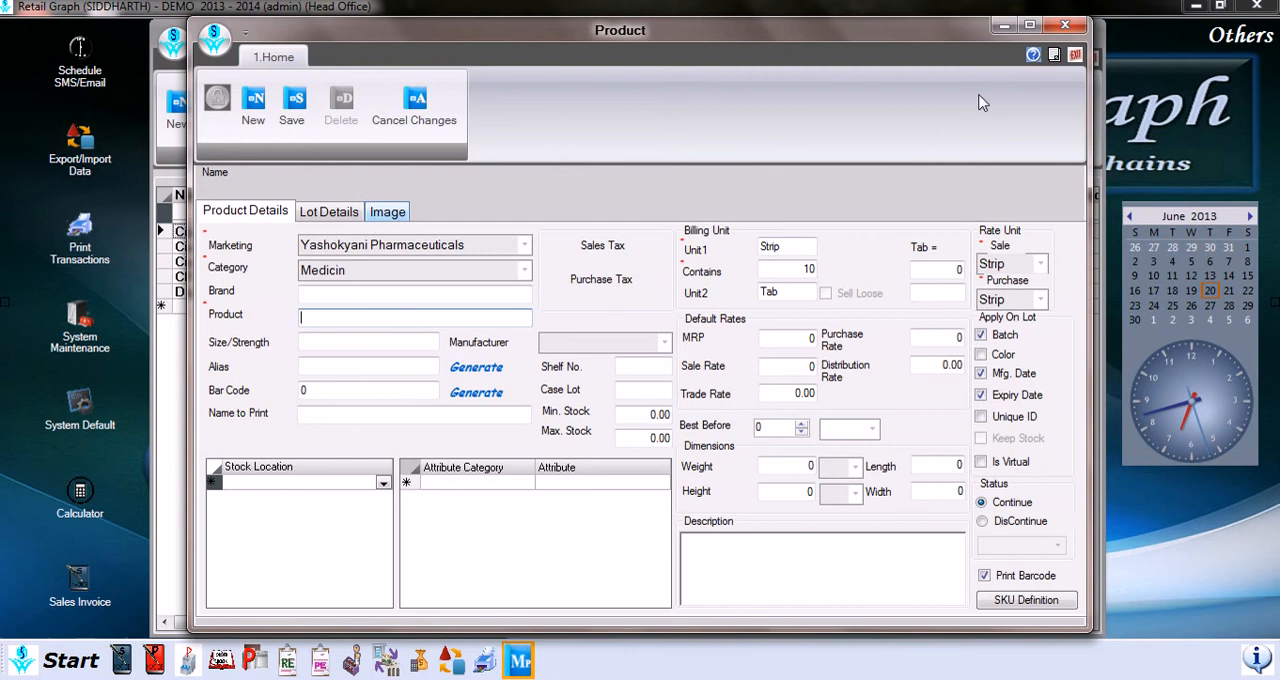
click(1076, 57)
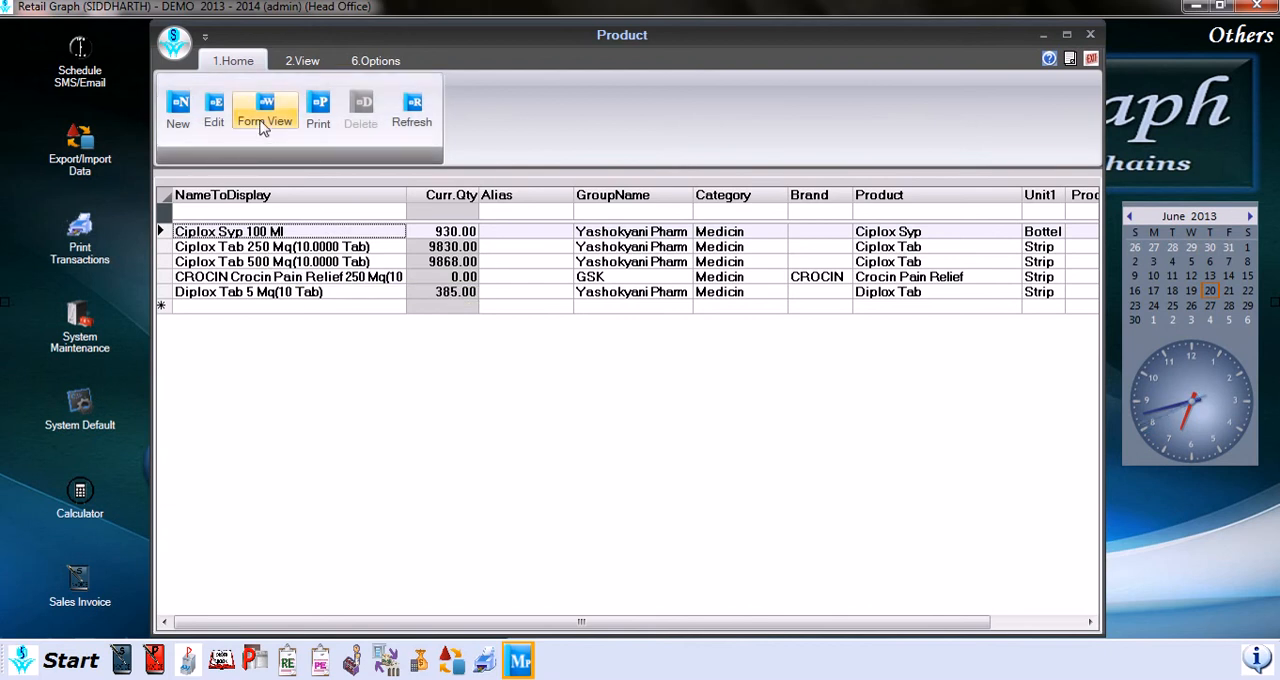
Step: Preview the product list for printing and view its print options without changing them
click(303, 63)
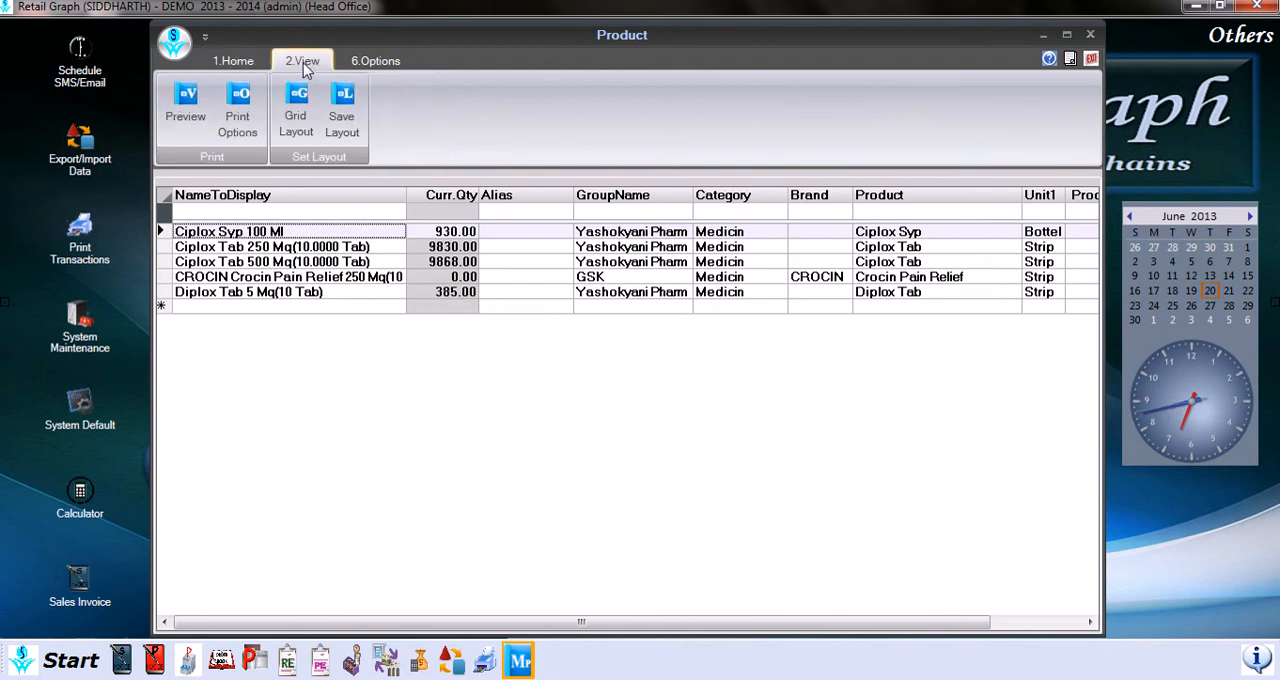
click(183, 103)
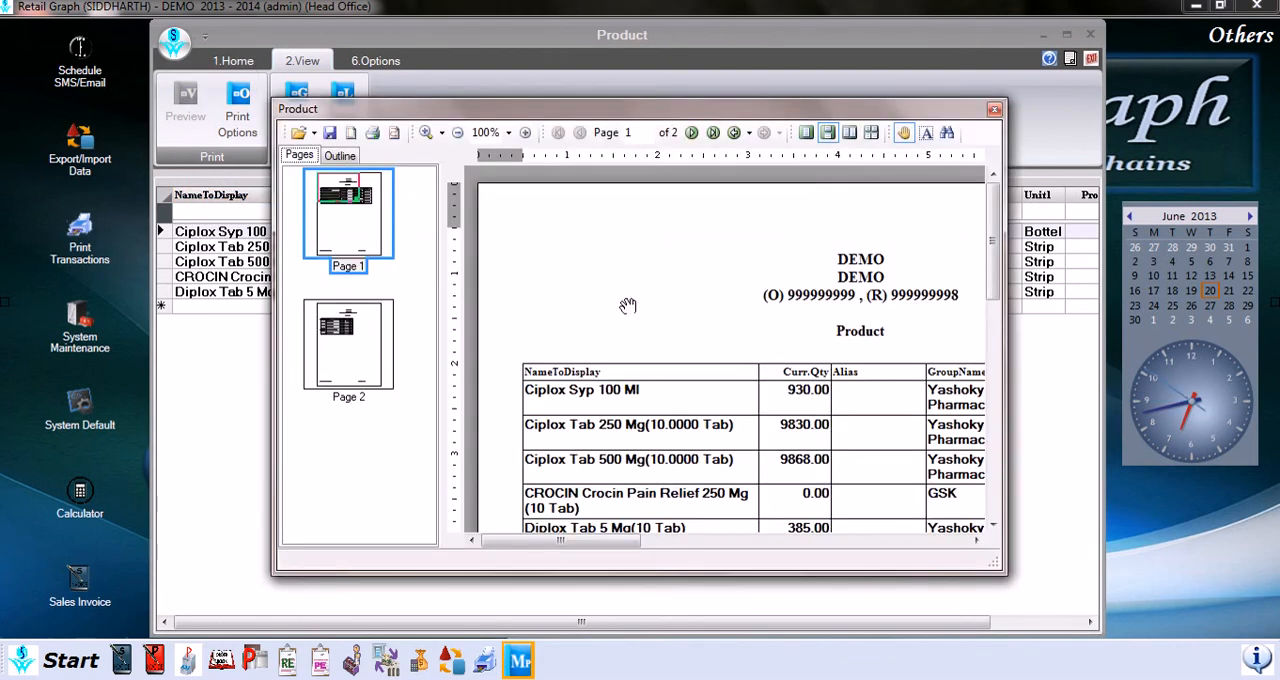
drag(628, 306, 714, 338)
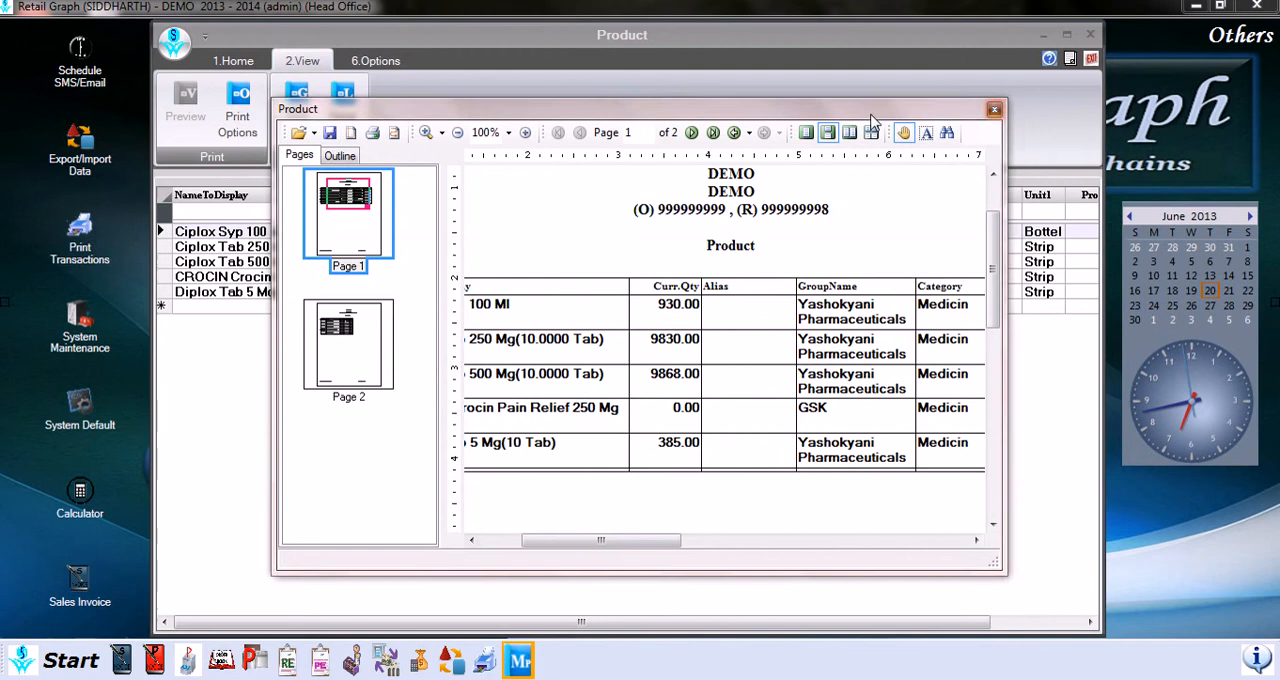
key(Escape)
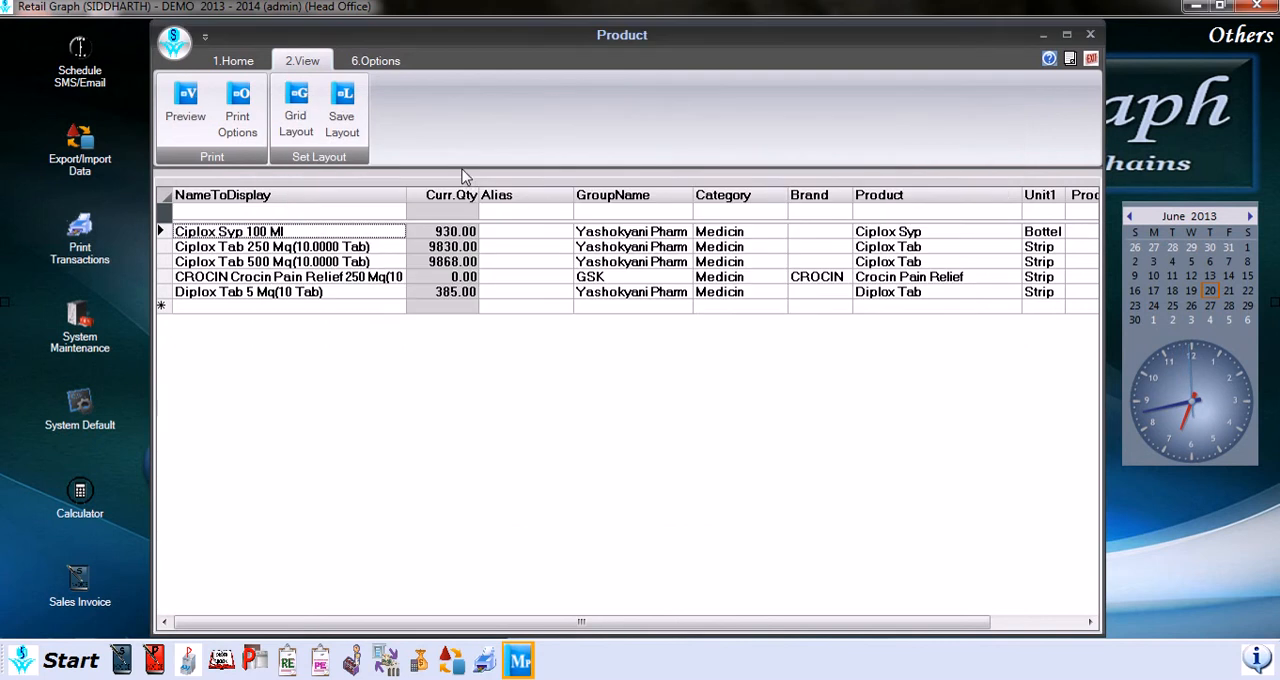
click(246, 128)
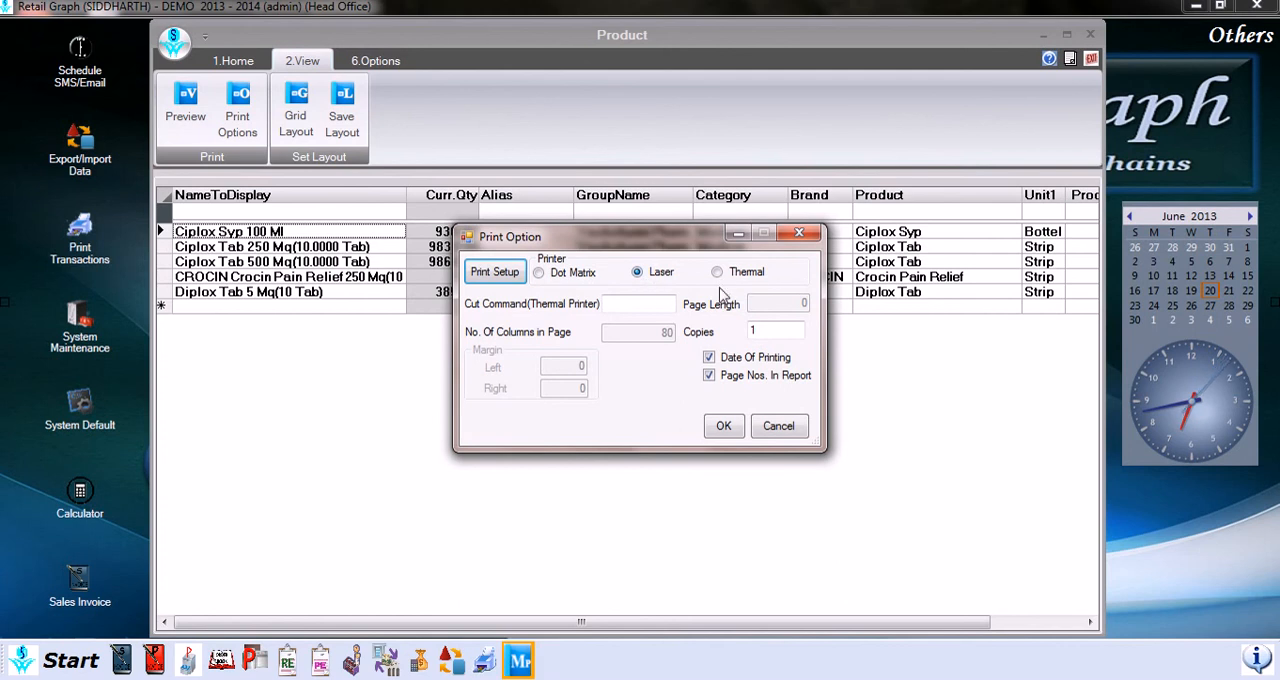
click(770, 426)
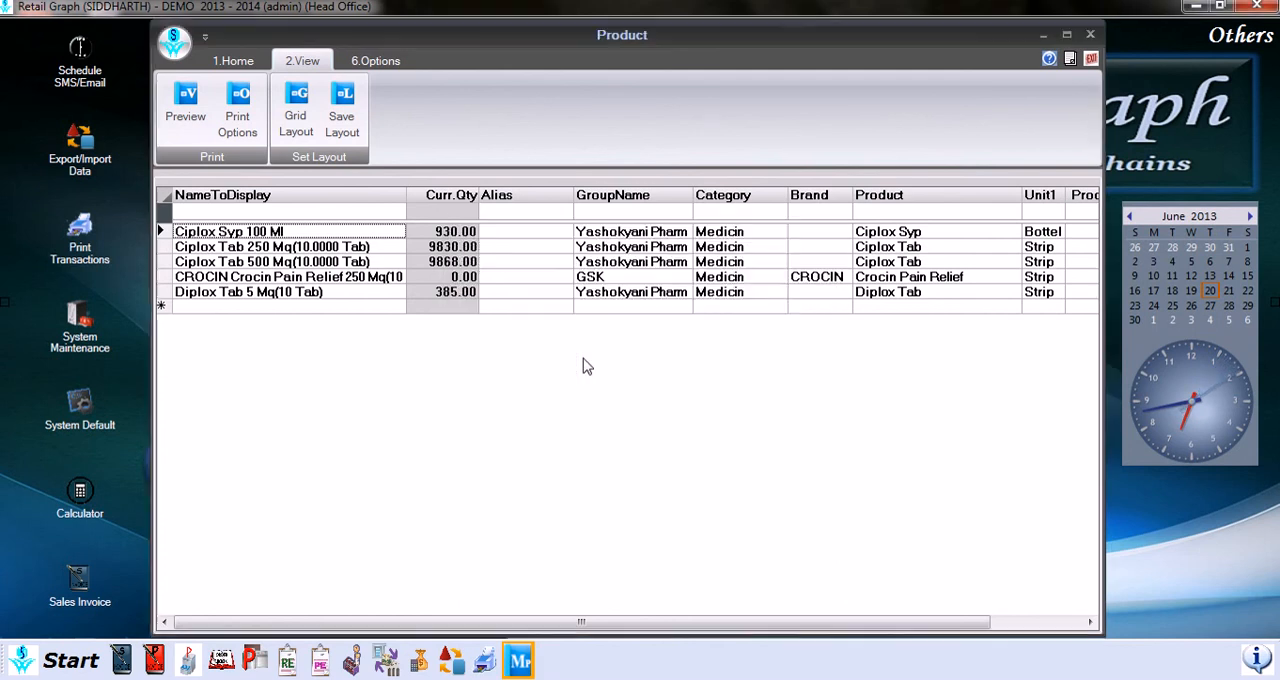
Step: Review the column settings in the product list's grid layout without saving, and view the export, maintenance and search options
click(307, 119)
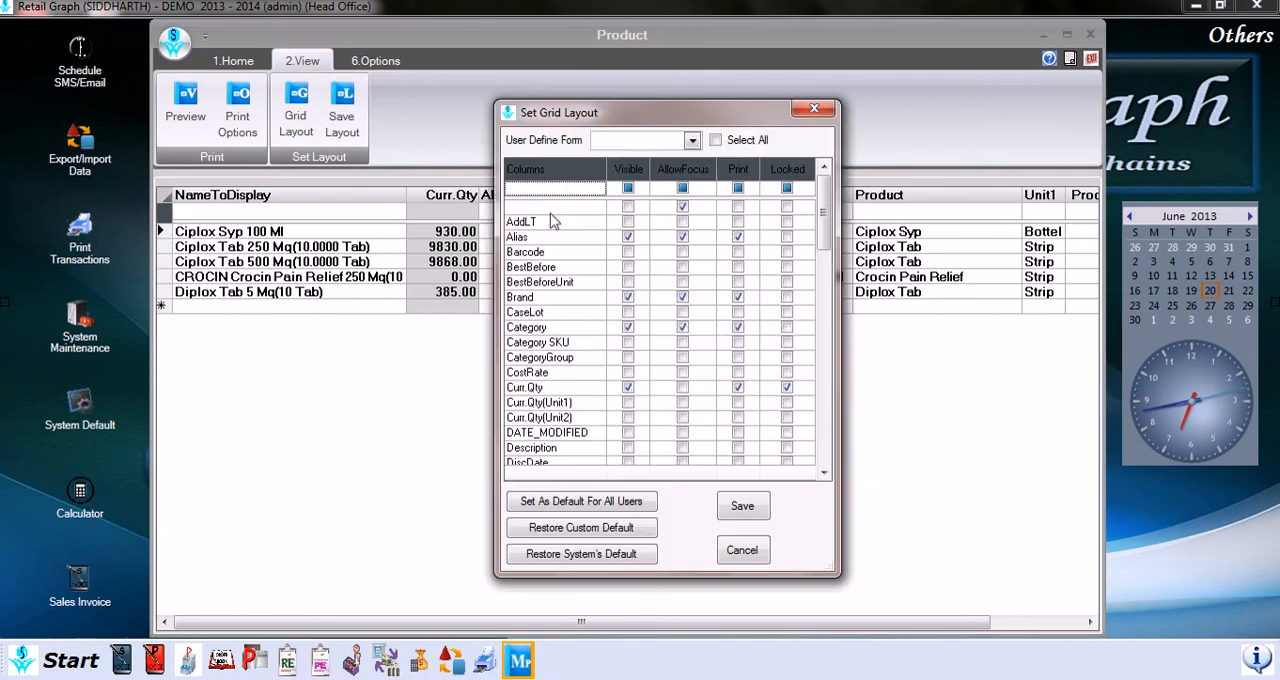
drag(826, 205, 829, 395)
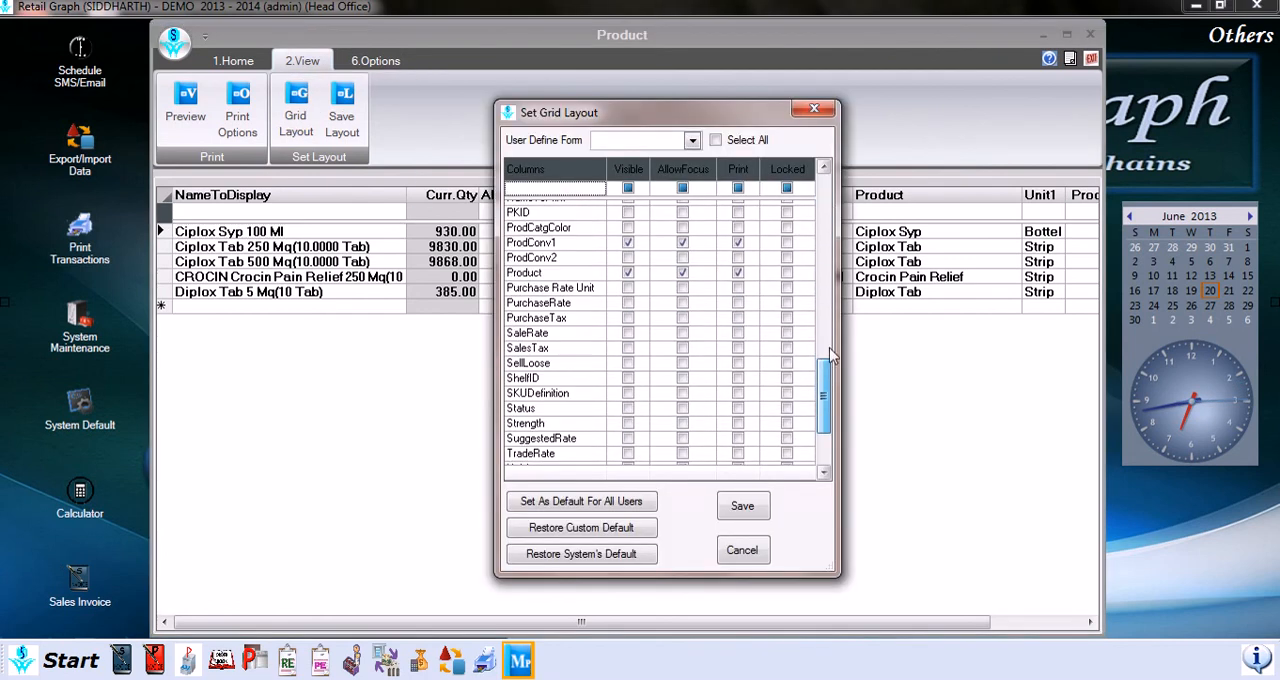
click(813, 108)
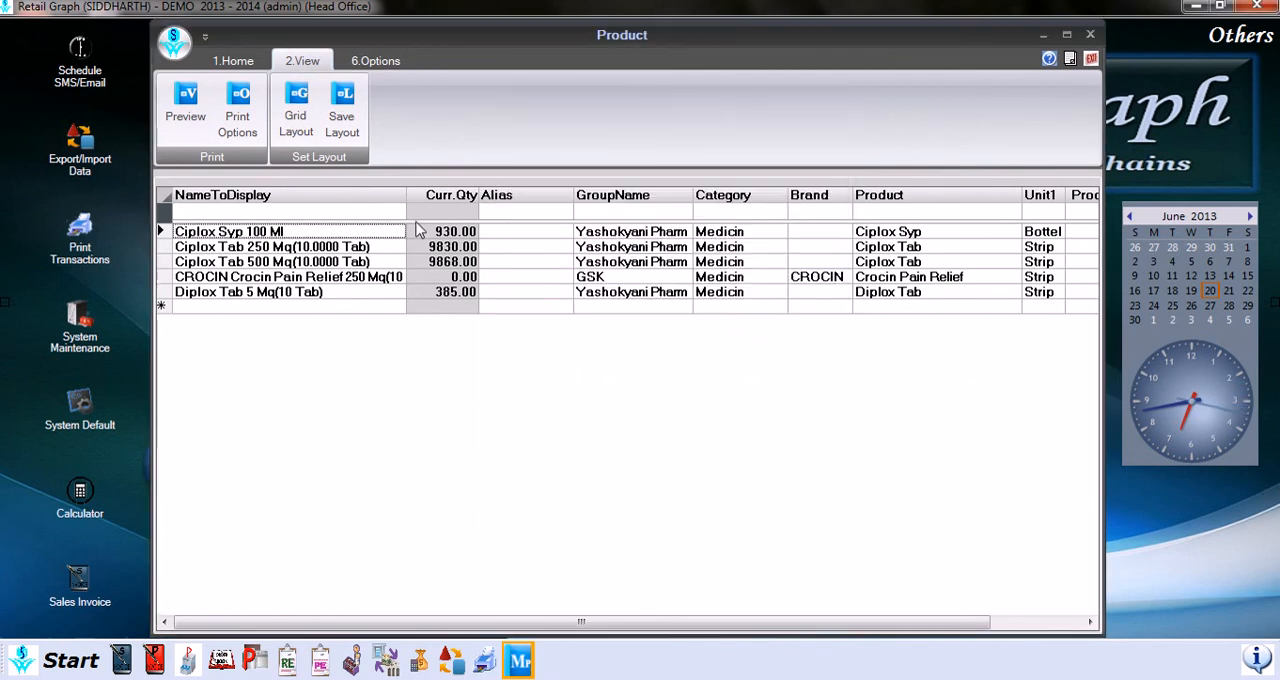
click(374, 64)
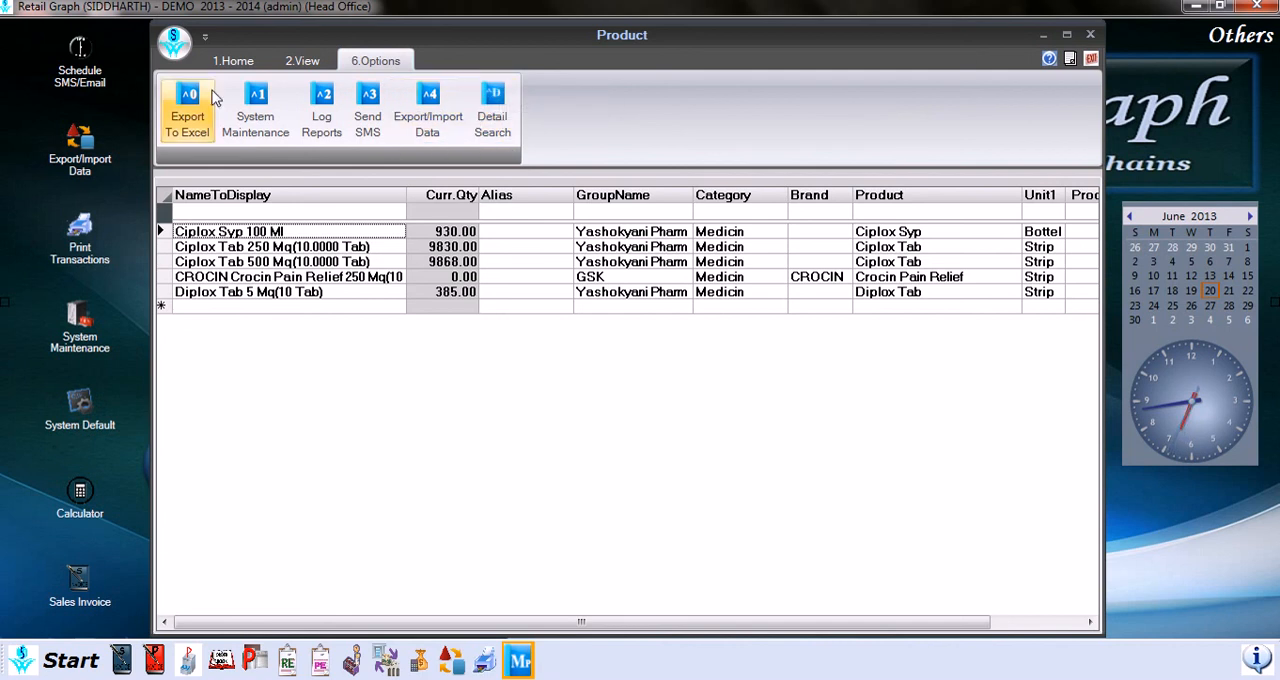
click(232, 60)
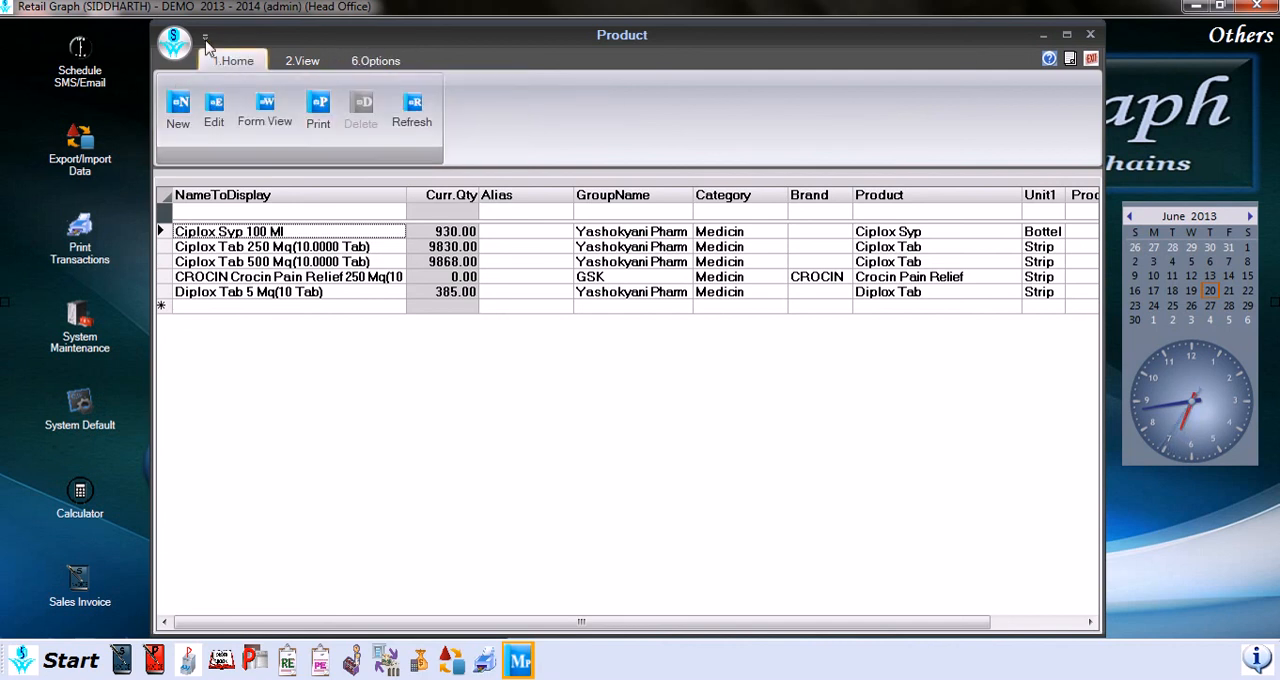
Step: Minimize the product list's ribbon and restore it to full size
click(205, 42)
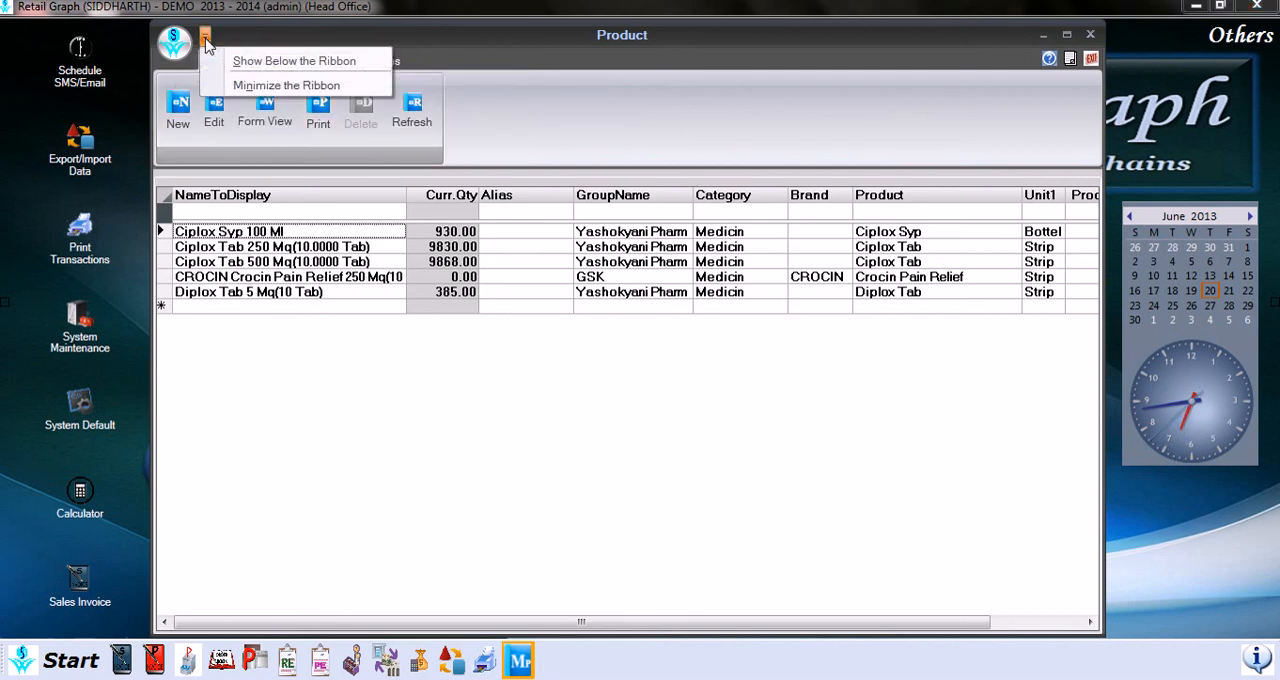
click(270, 86)
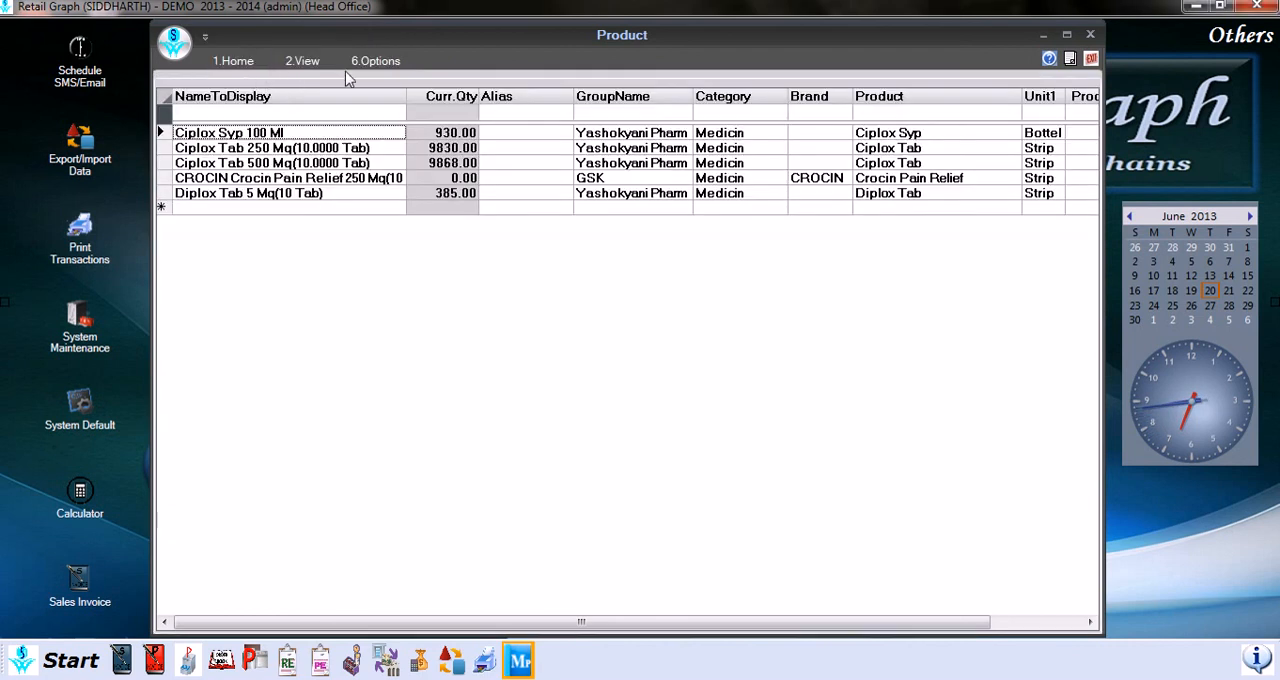
click(205, 37)
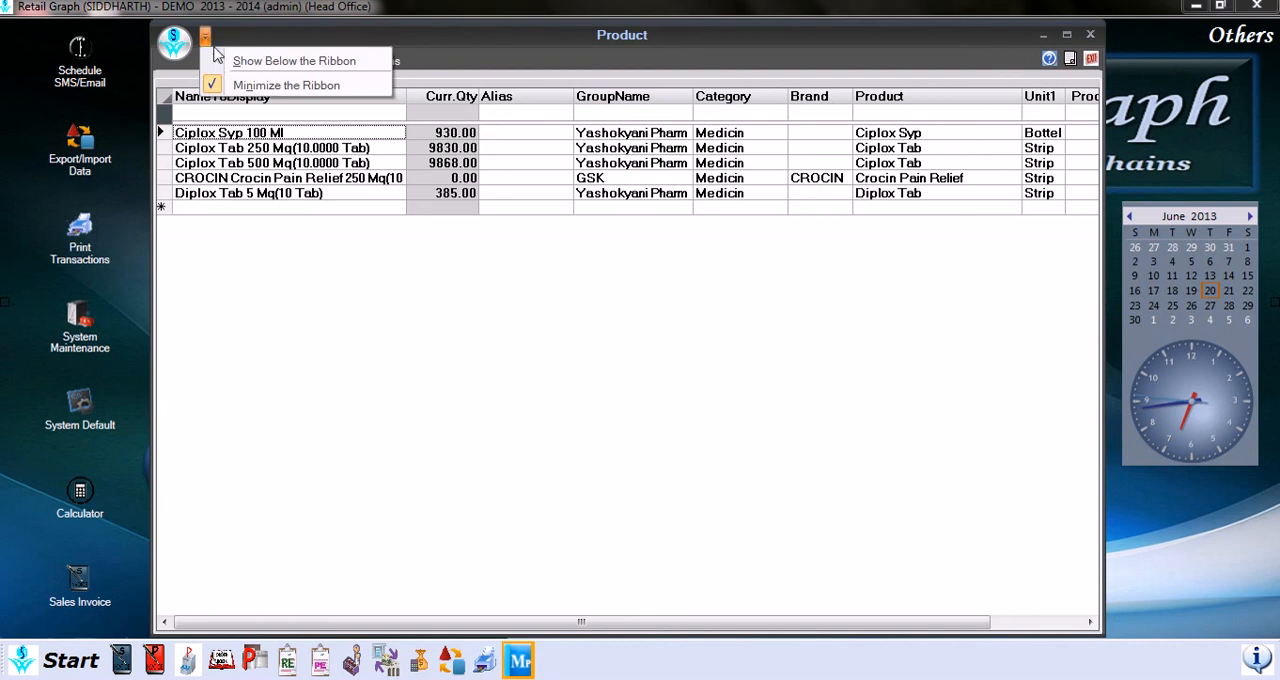
click(270, 86)
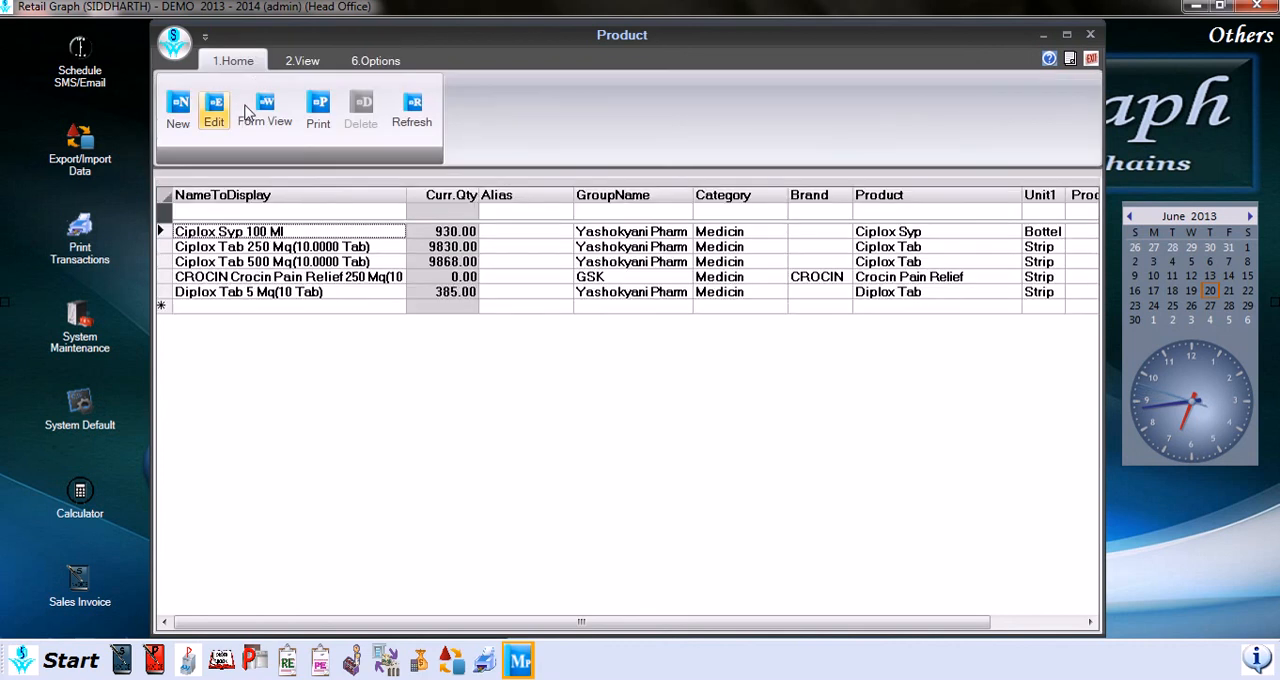